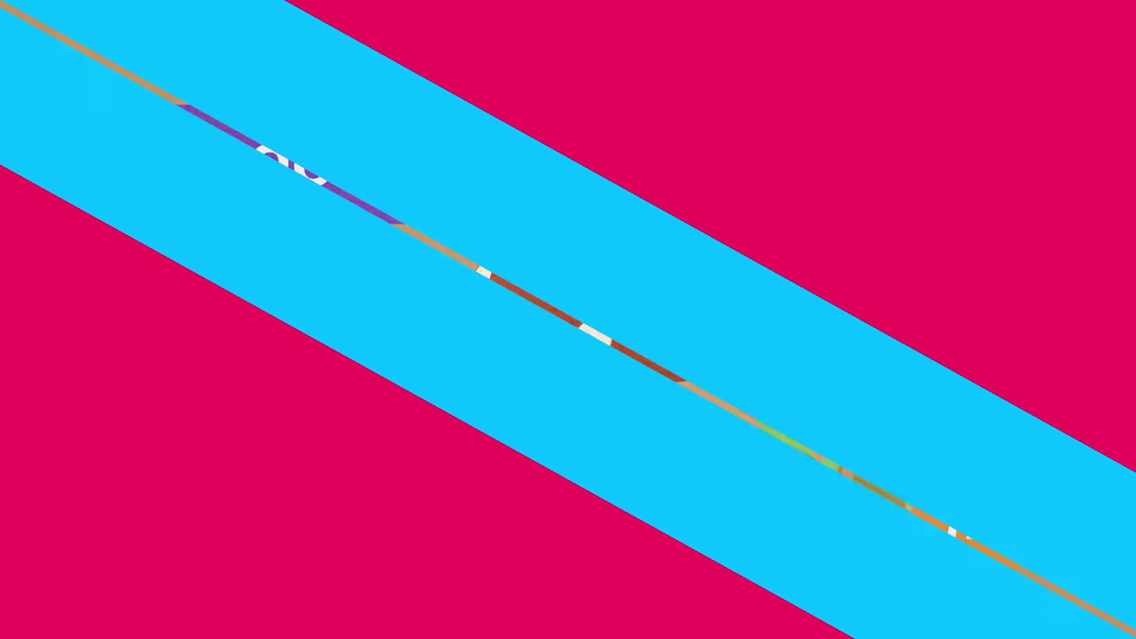
Step: In the empty scene, bring up the Add menu to reach the Mesh primitives
key(shift+a)
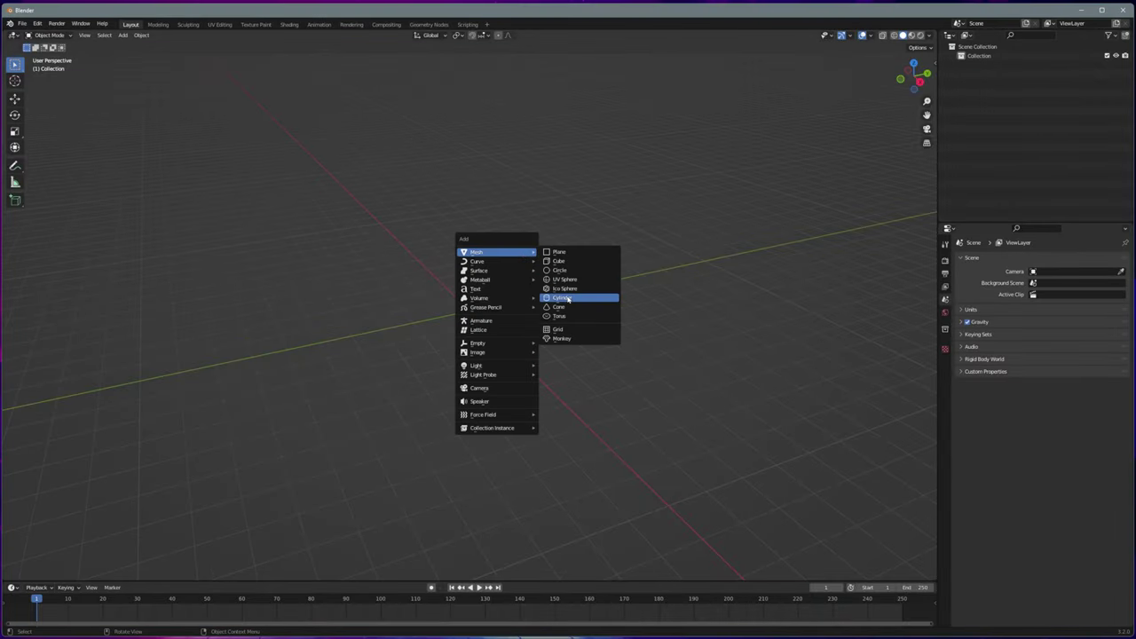
Step: Add a cylinder, flatten it into a disc, and switch to front view
click(568, 298)
click(51, 572)
drag(134, 462, 100, 464)
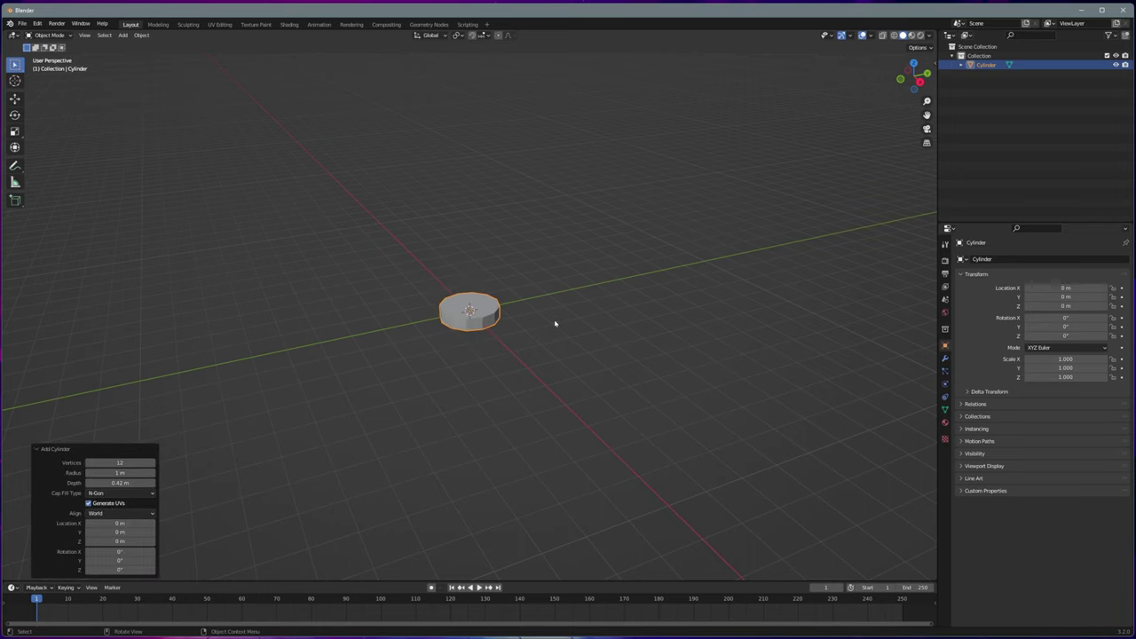
key(KP_1)
click(505, 338)
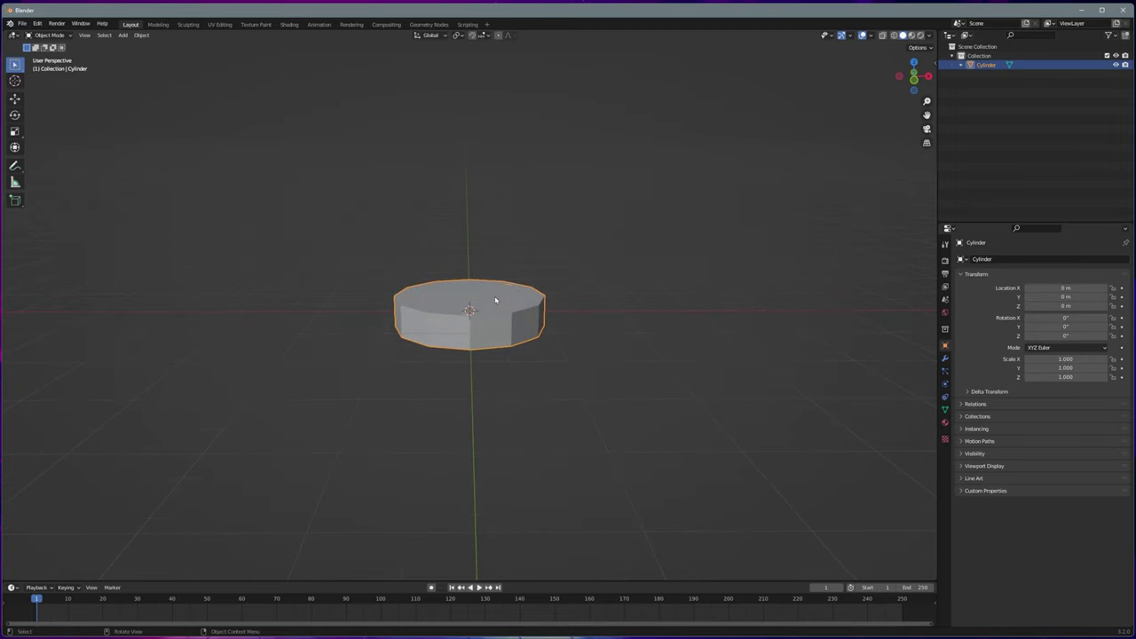
key(KP_1)
Step: Widen the top face, extrude it upward, then narrow it and extrude again
key(s)
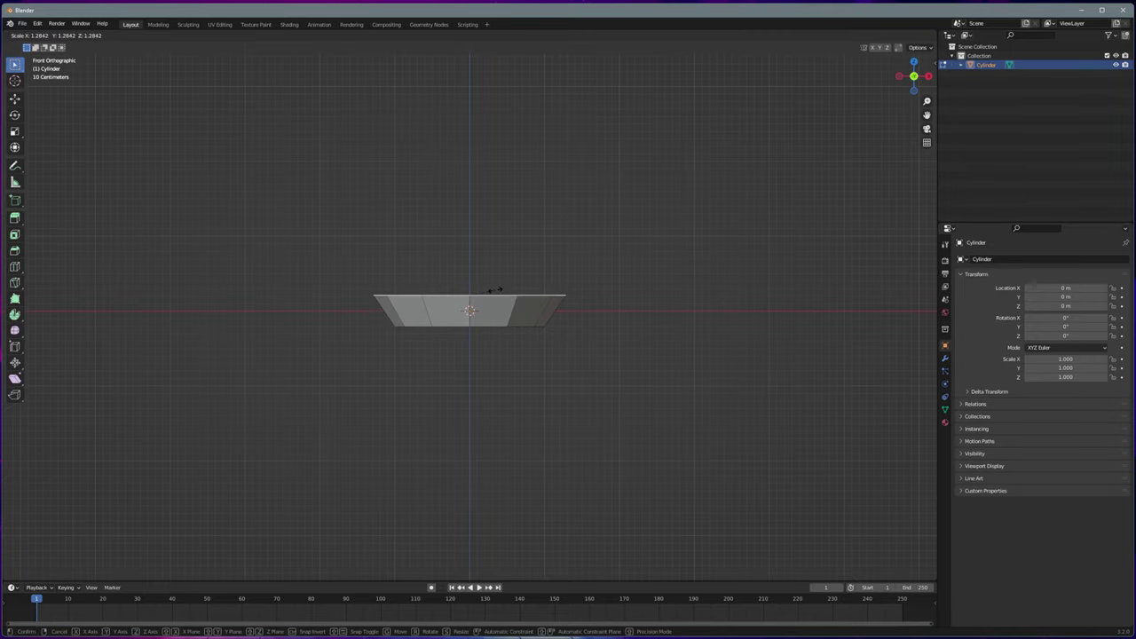
click(496, 289)
key(e)
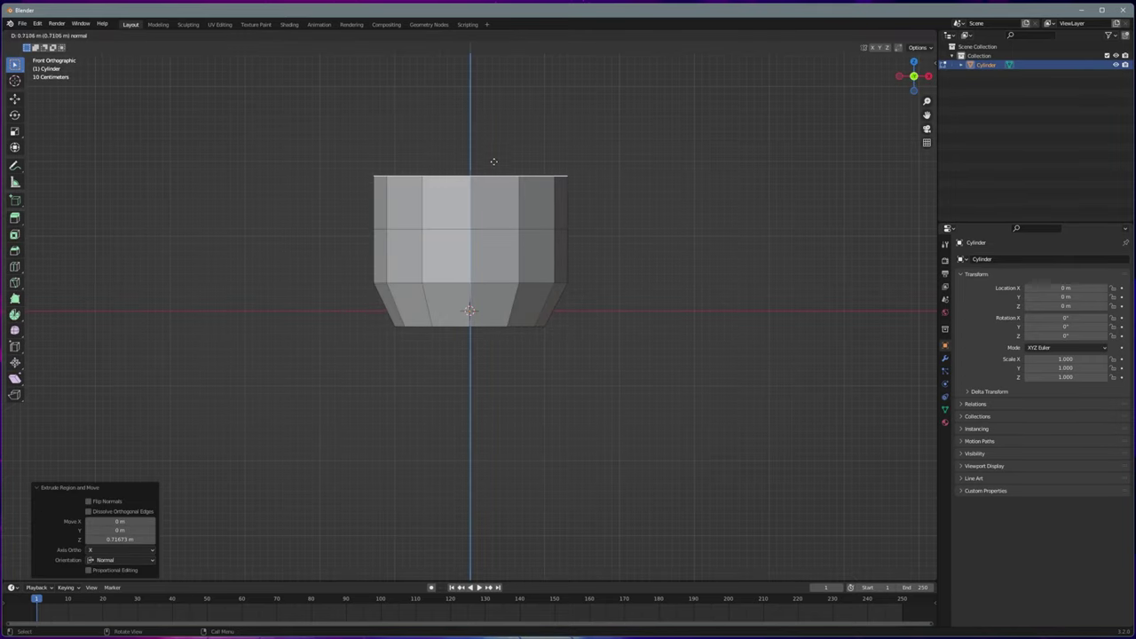
click(486, 147)
key(s)
click(482, 151)
key(e)
Step: Narrow the top further, bevel its edge, and extrude it up once more
middle_drag(479, 160, 442, 229)
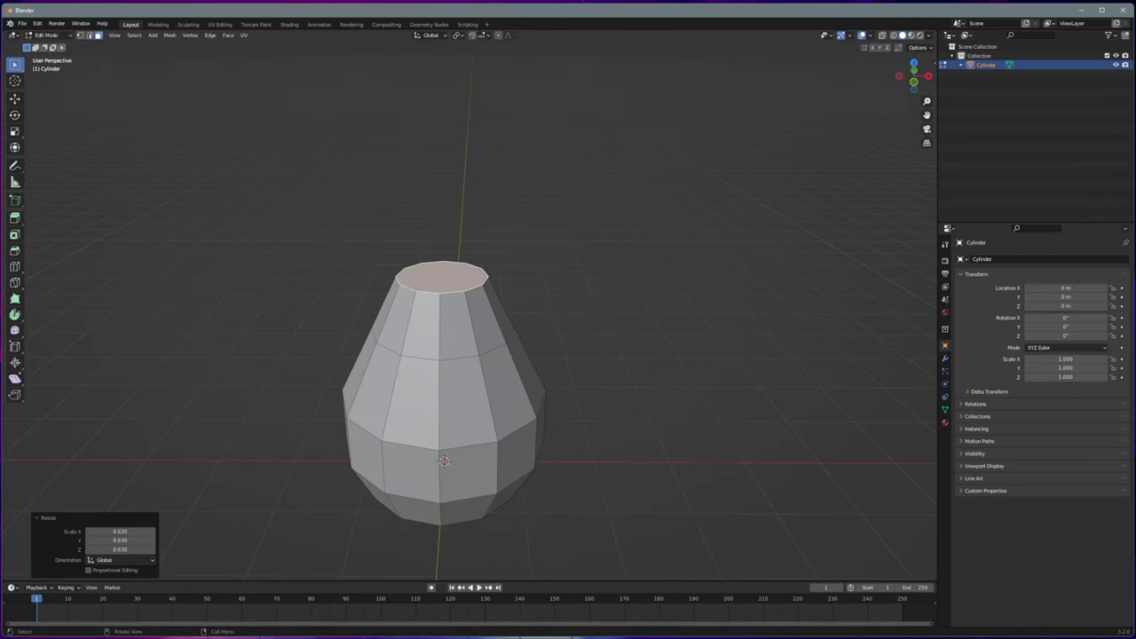
key(e)
click(442, 229)
key(s)
click(442, 229)
click(462, 234)
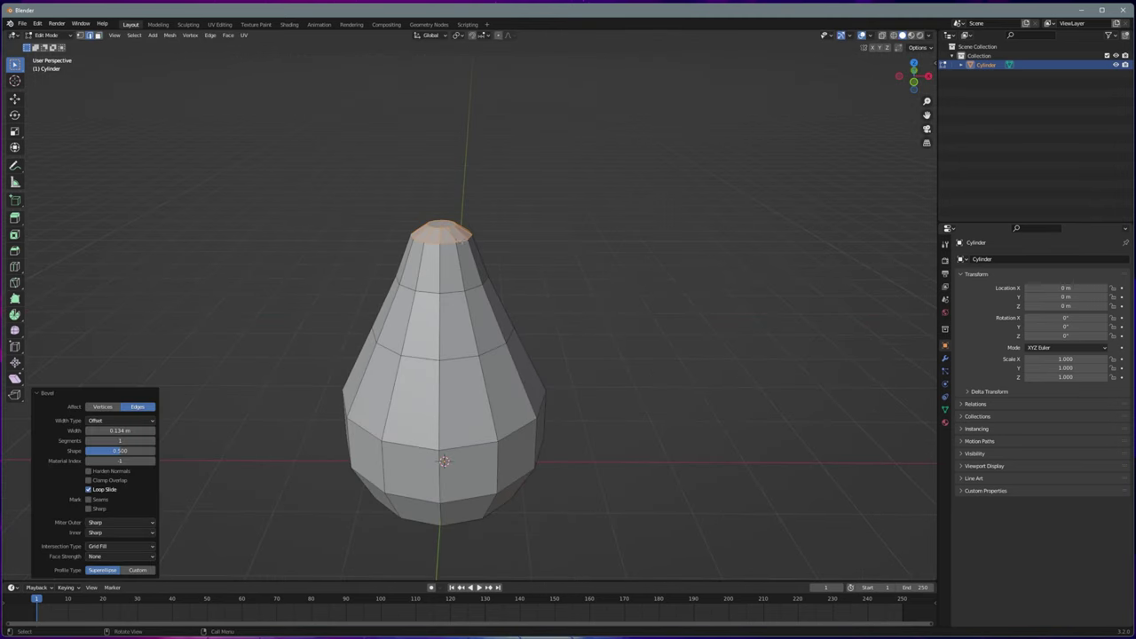
key(e)
click(442, 217)
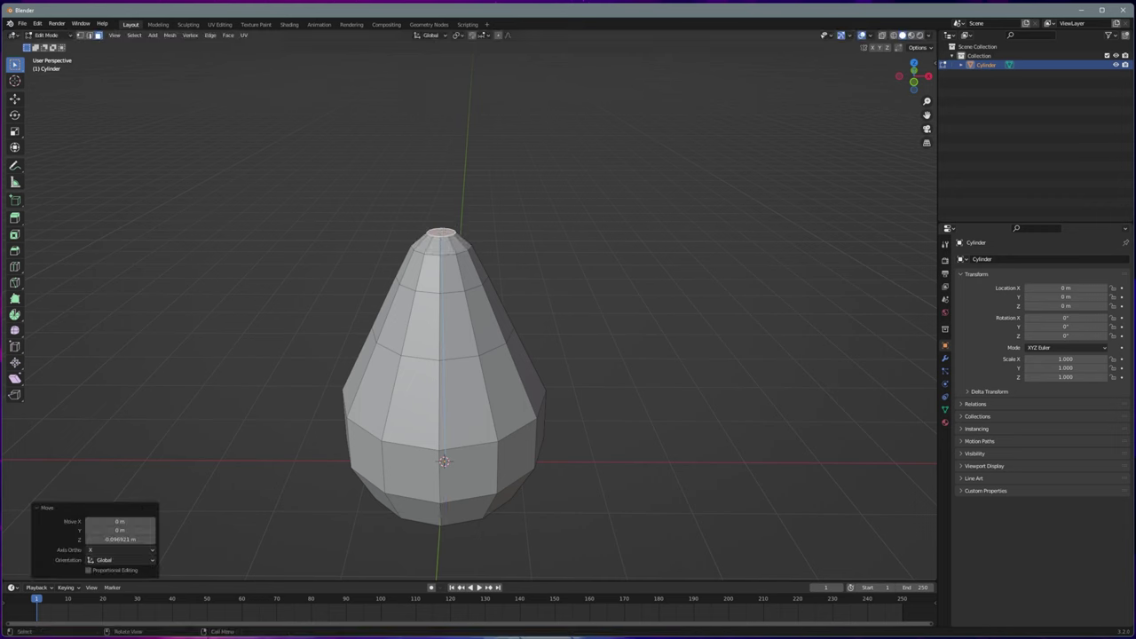
key(KP_1)
Step: Raise the middle band slightly and shift the stem's top so it leans
alt+click(532, 386)
key(g)
key(Escape)
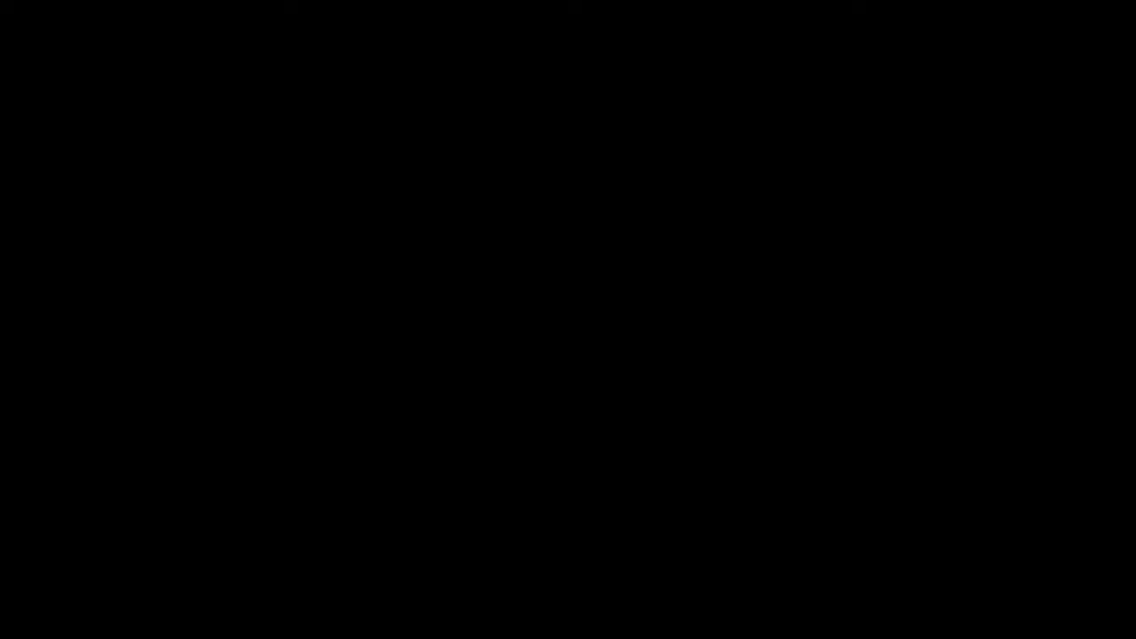
key(g)
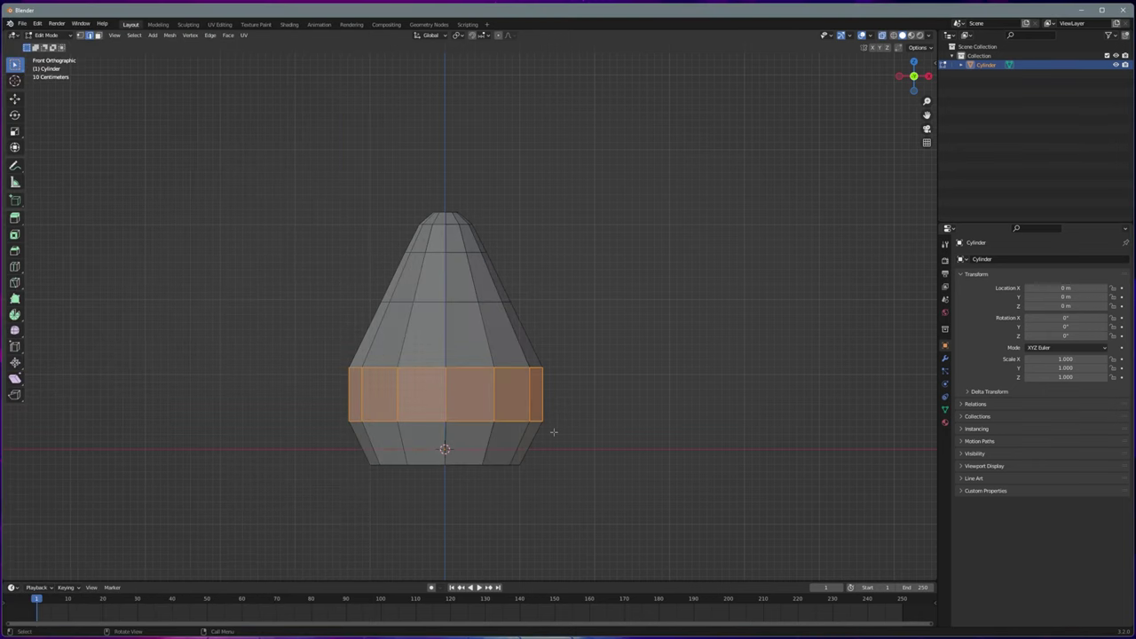
click(513, 403)
alt+click(452, 258)
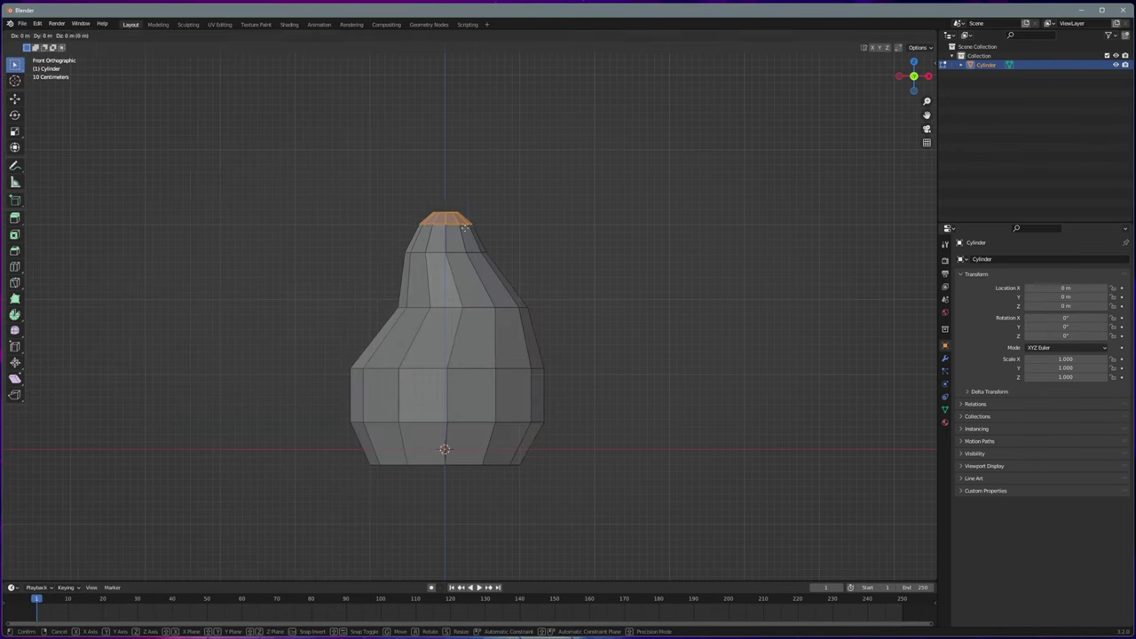
key(g)
click(500, 267)
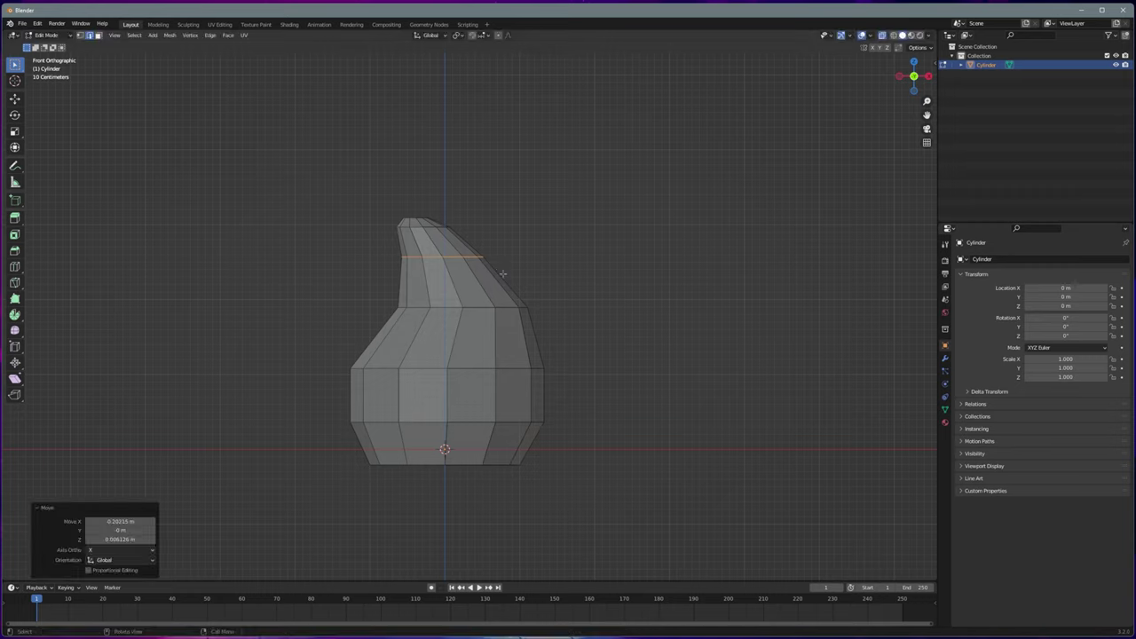
Step: Return to Object Mode, orbit around the stem, and bring up its object menu
key(Tab)
middle_drag(570, 302, 621, 296)
mouse_move(463, 399)
middle_down()
mouse_move(523, 338)
mouse_move(513, 326)
middle_up()
click(537, 325)
right_click(537, 325)
Step: Add a cube above the stem, enlarge it, and apply its scale
key(shift+a)
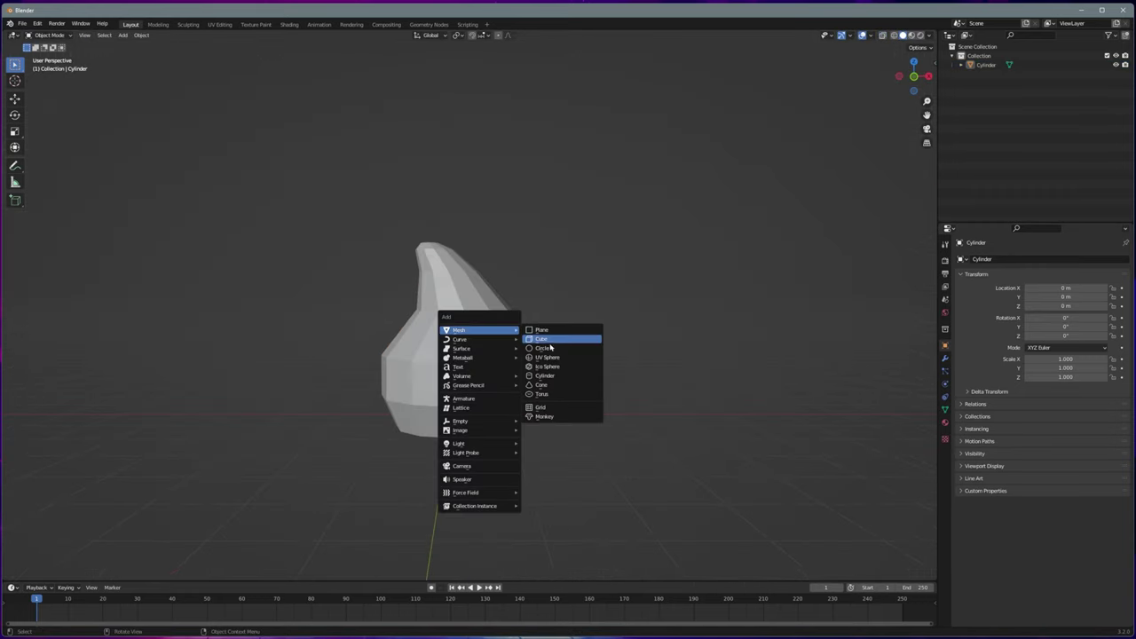
click(553, 340)
key(g)
key(z)
key(s)
click(545, 213)
key(ctrl+a)
click(517, 228)
Step: Round the cube with a level-2 subdivision, add a lower loop cut, and enlarge it
key(ctrl+2)
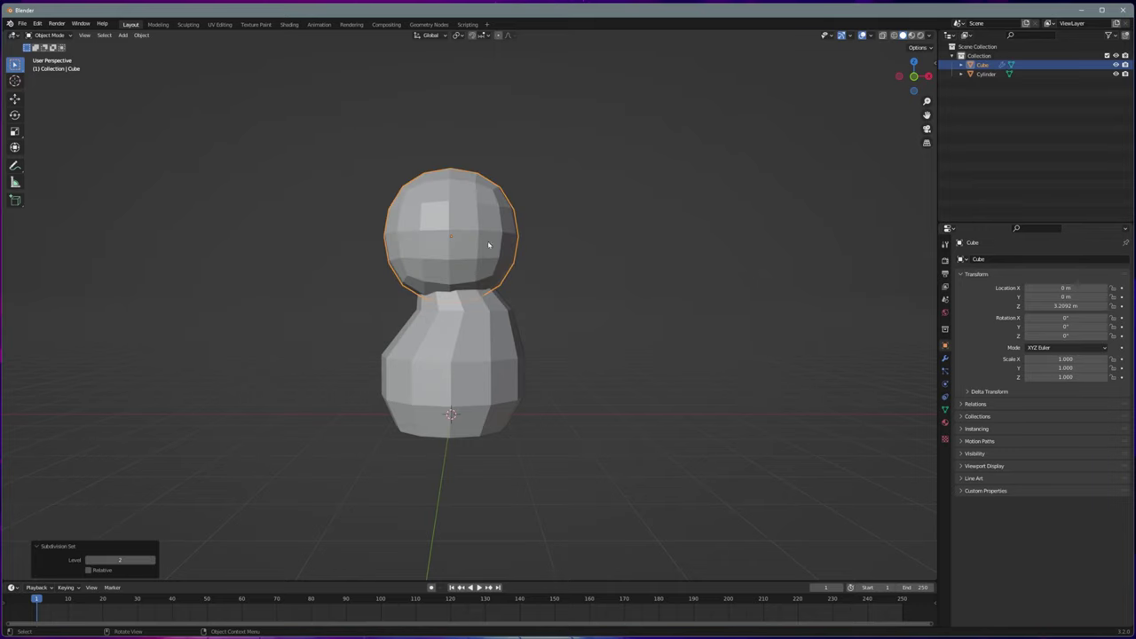
key(Tab)
key(ctrl+r)
click(558, 232)
key(Tab)
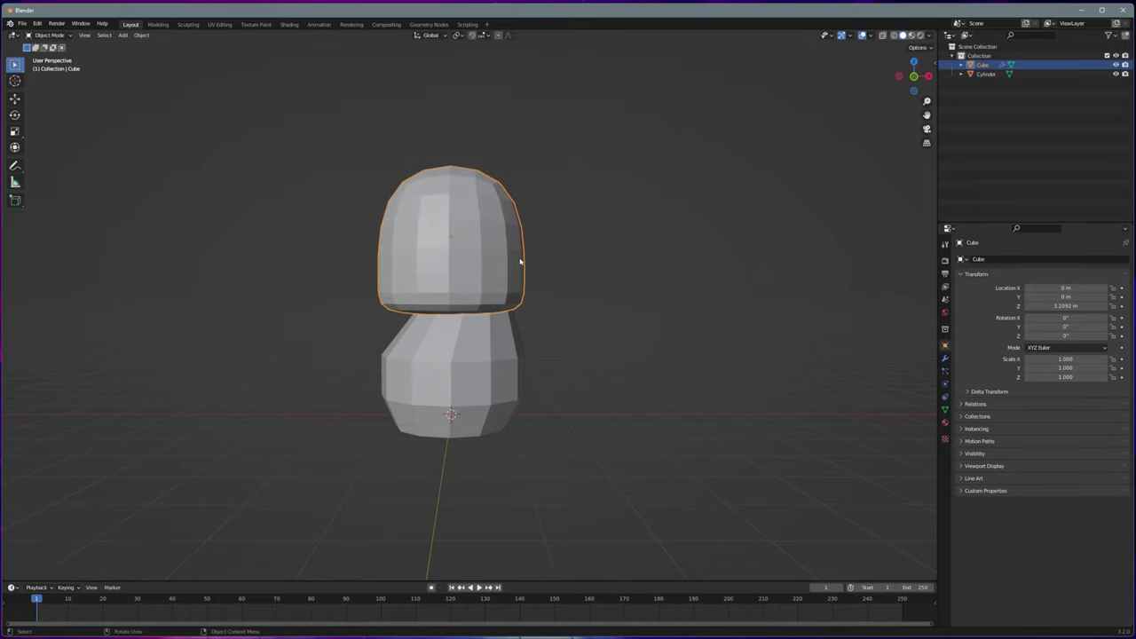
key(s)
click(521, 261)
Step: Squash the cap flatter along Z and lower it onto the stem
key(KP_1)
key(g)
click(466, 171)
key(s)
key(z)
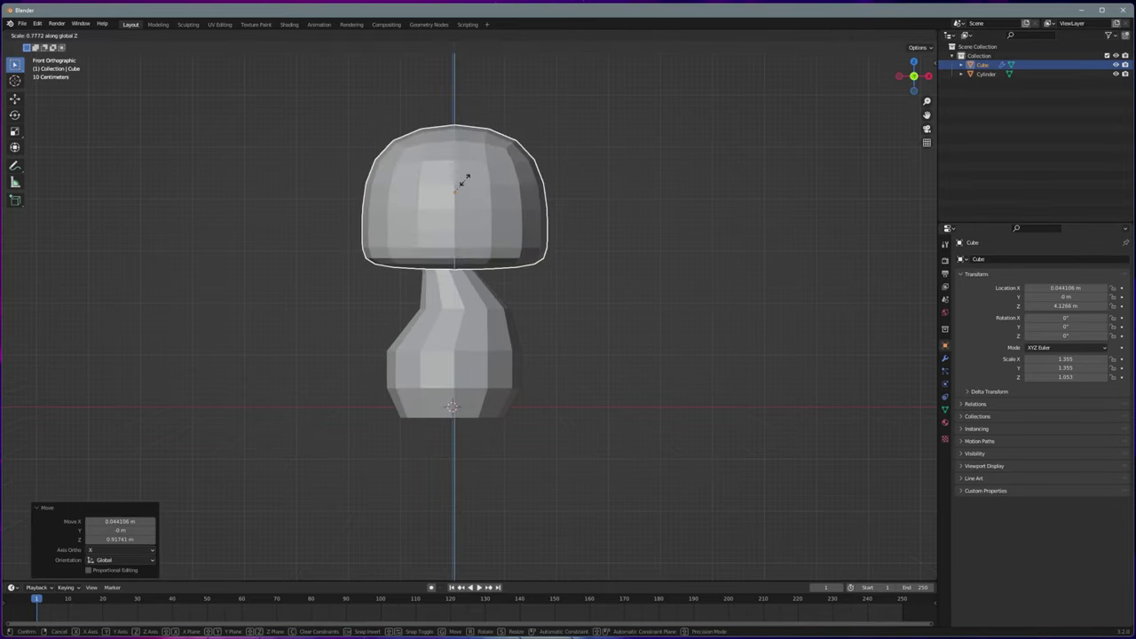
click(460, 187)
key(g)
click(473, 224)
key(s)
key(z)
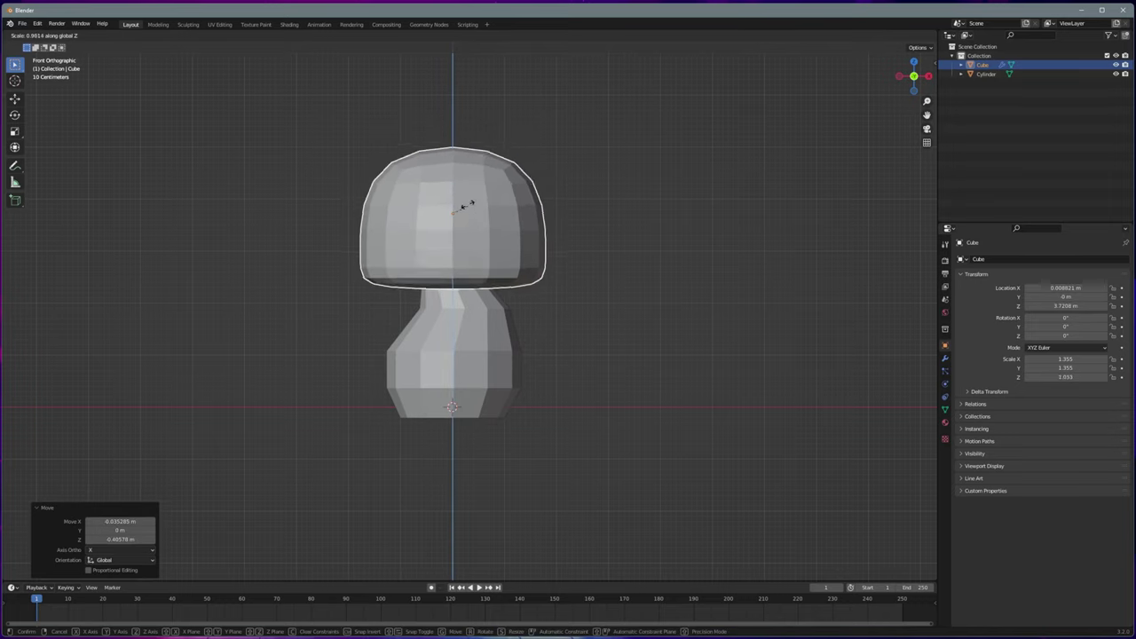
click(459, 198)
Step: Inset the cap's underside face and push it up to hollow it
mouse_move(462, 204)
middle_down()
mouse_move(533, 253)
mouse_move(517, 224)
middle_up()
key(Tab)
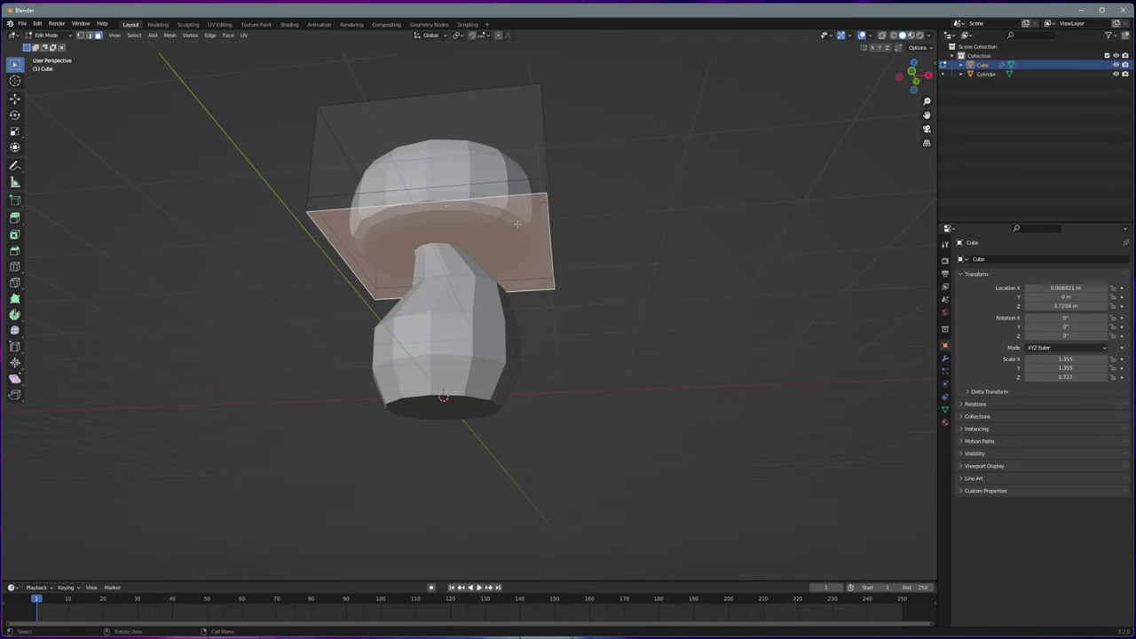
click(497, 217)
key(i)
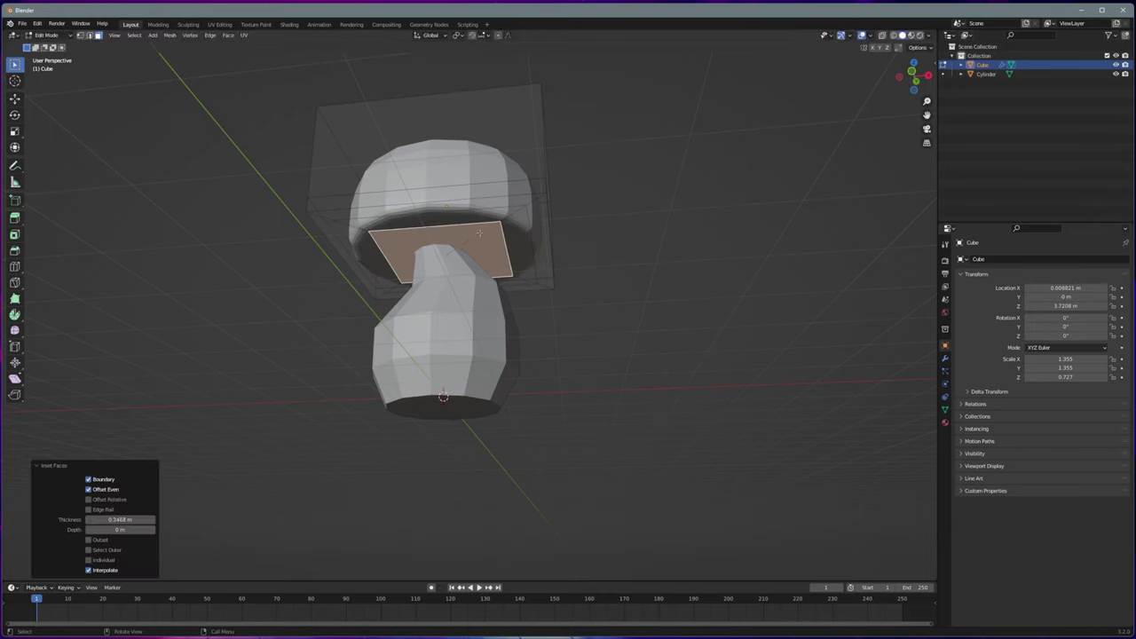
key(Escape)
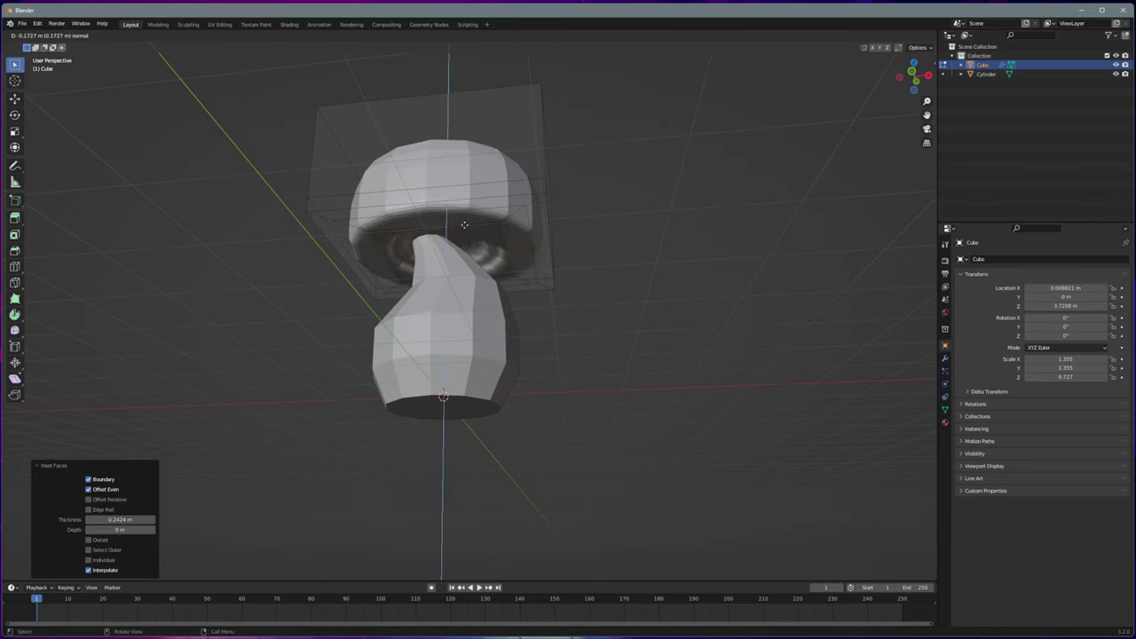
key(ctrl+z)
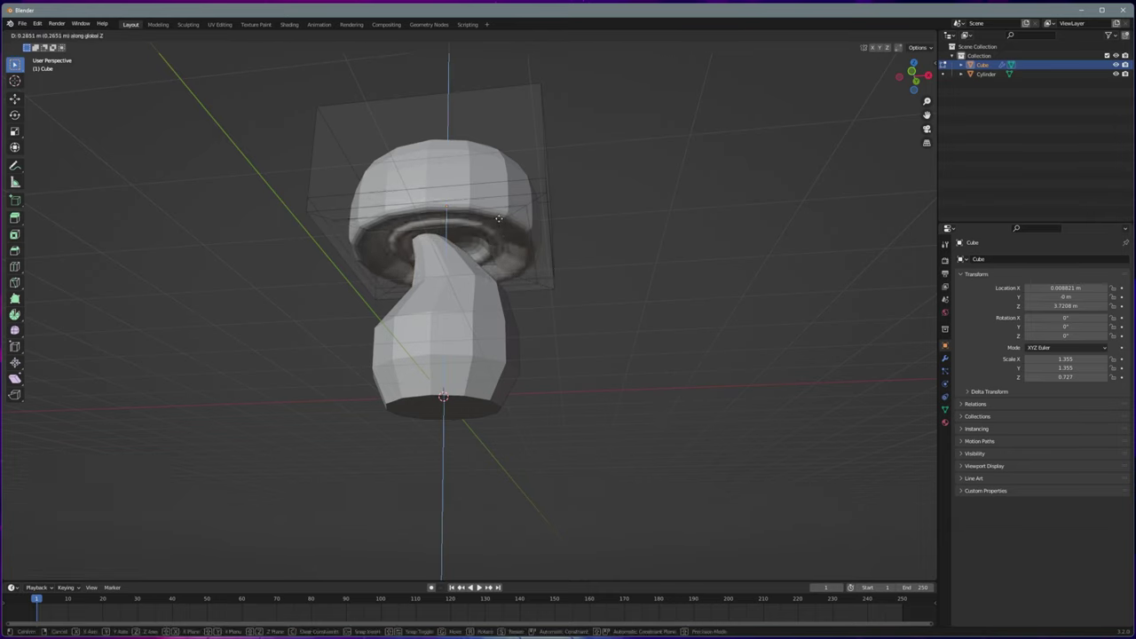
click(499, 217)
Step: Shift the cap sideways along the X axis
mouse_move(498, 217)
middle_down()
mouse_move(388, 151)
mouse_move(473, 177)
mouse_move(473, 207)
mouse_move(532, 213)
mouse_move(621, 259)
mouse_move(520, 228)
mouse_move(482, 388)
mouse_move(457, 373)
mouse_move(486, 405)
mouse_move(461, 395)
mouse_move(424, 410)
middle_up()
key(g)
key(x)
click(399, 167)
Step: Raise the cap's top face to dome it, then reposition and enlarge the cap
click(473, 178)
key(g)
key(z)
click(473, 208)
key(Tab)
key(g)
click(532, 231)
key(s)
click(527, 228)
Step: Bevel the stem's bottom loop, then edge-slide and scale a stem loop
click(475, 371)
click(505, 384)
key(alt+a)
click(436, 367)
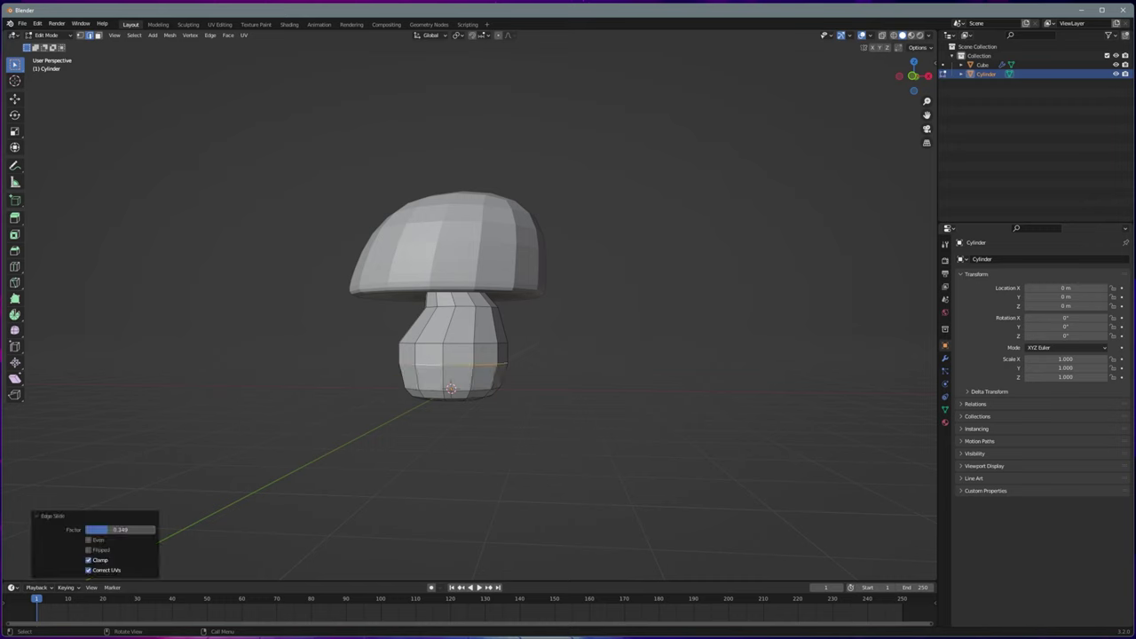
key(s)
click(430, 343)
Step: Slide the stem's middle loop along the stem and shift it sideways
key(KP_1)
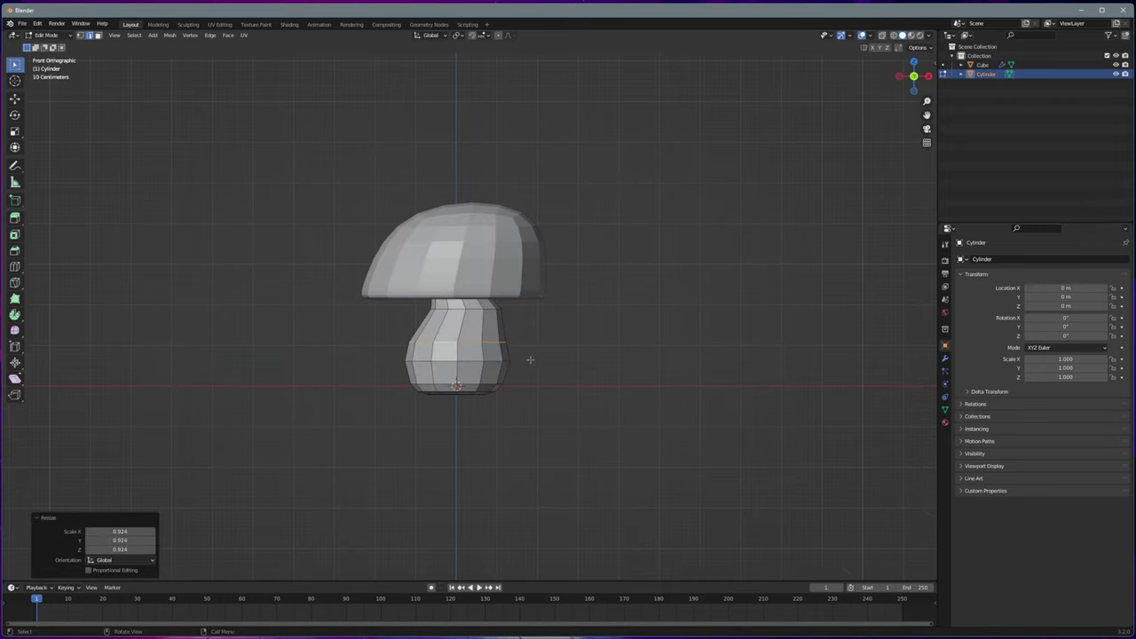
alt+click(408, 391)
alt+click(484, 359)
key(g)
key(g)
click(480, 350)
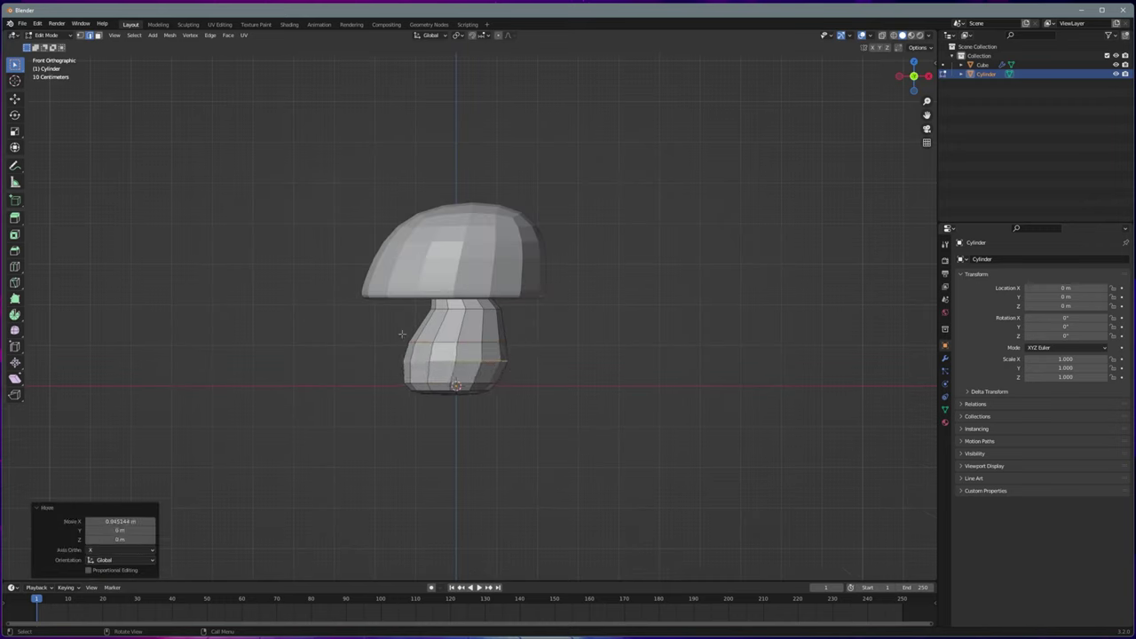
key(g)
click(494, 339)
Step: Back in Object Mode, bring up the stem's context menu
key(Tab)
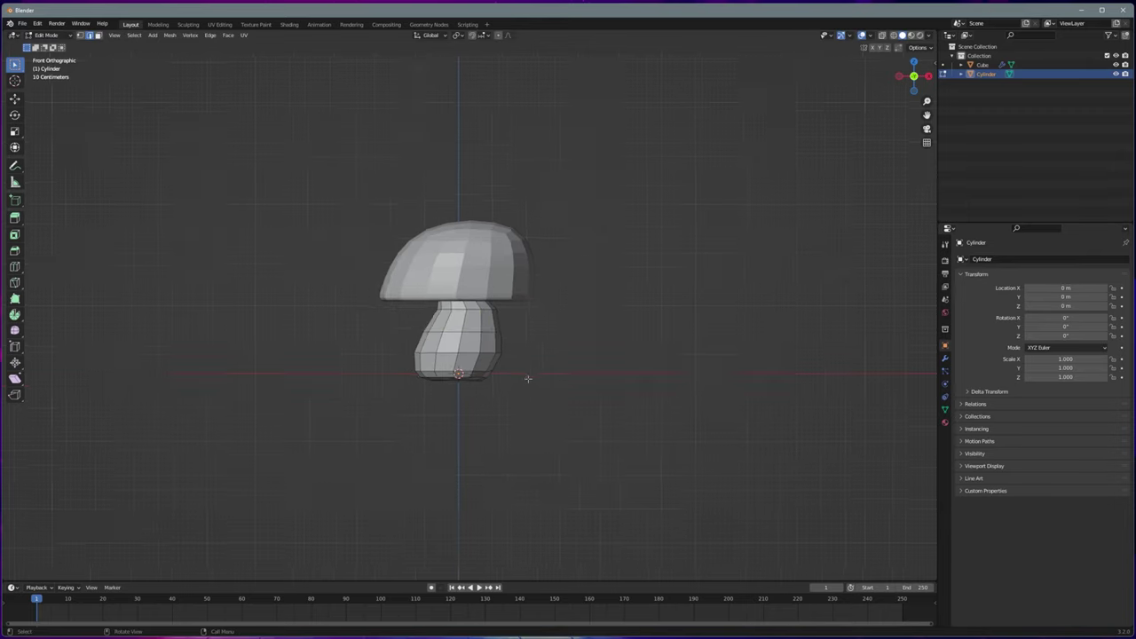
middle_drag(526, 380, 527, 380)
right_click(500, 358)
right_click(505, 258)
Step: Apply Shade Smooth to the stem and return to front view
click(505, 258)
click(553, 260)
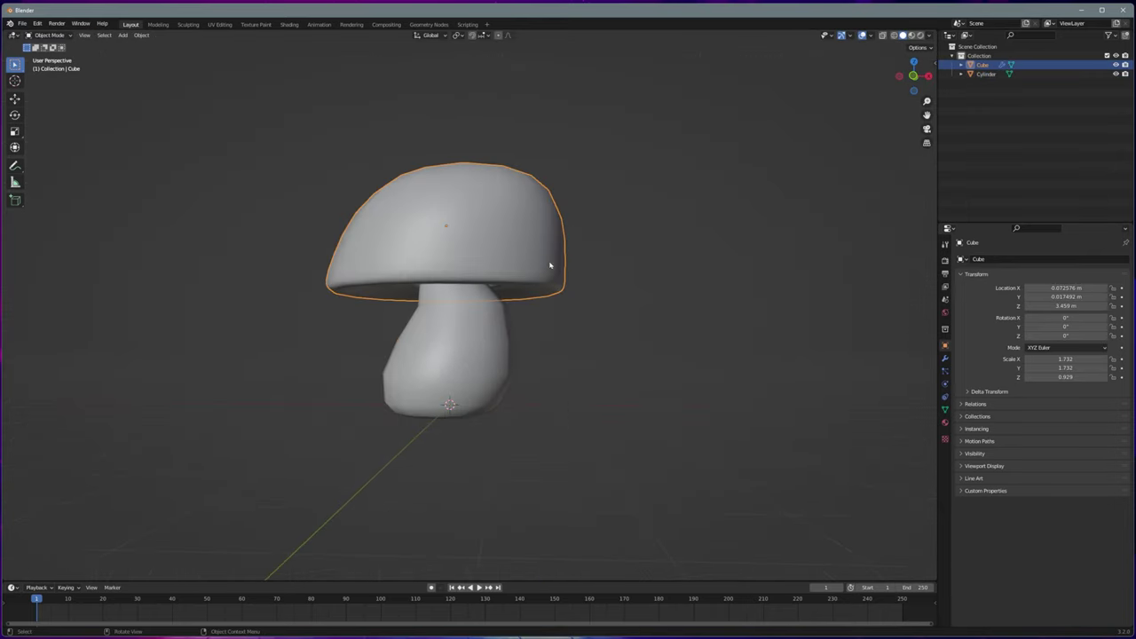
mouse_move(553, 261)
middle_down()
mouse_move(576, 329)
mouse_move(541, 299)
mouse_move(511, 355)
middle_up()
key(alt+a)
key(KP_1)
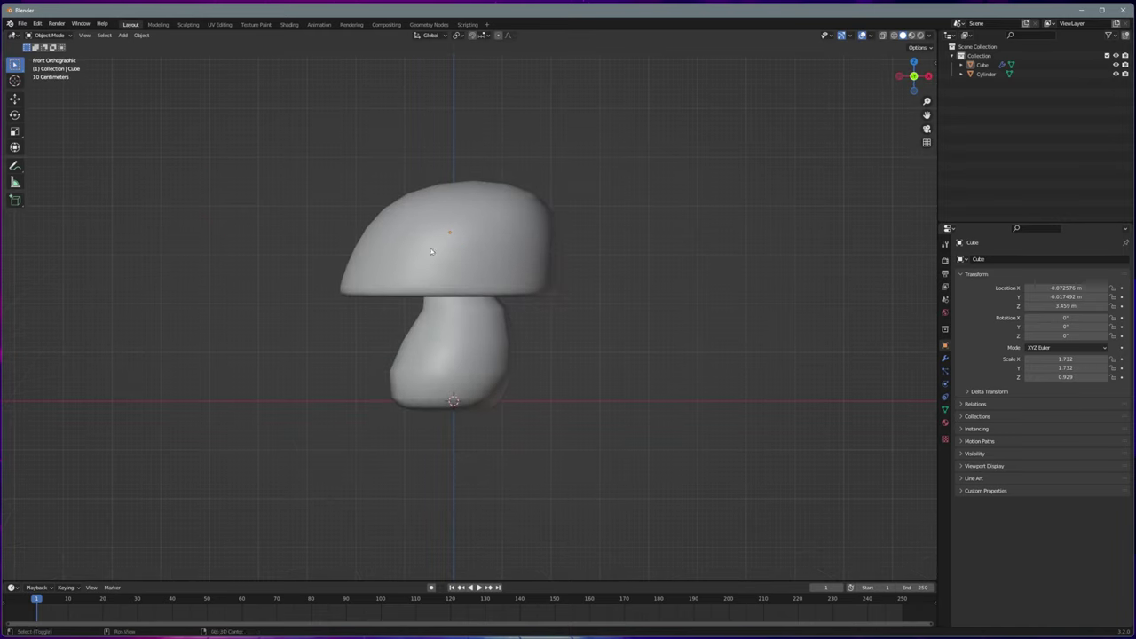
Step: Add a UV sphere above the cap and flatten it into a disc
key(shift+a)
click(533, 285)
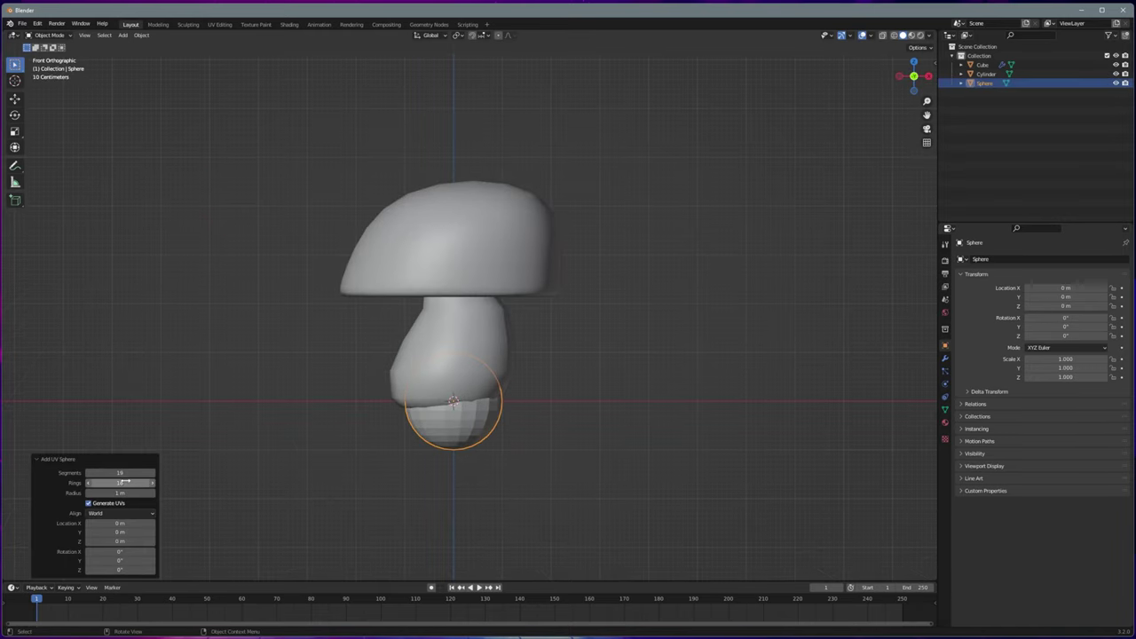
key(g)
key(z)
click(449, 205)
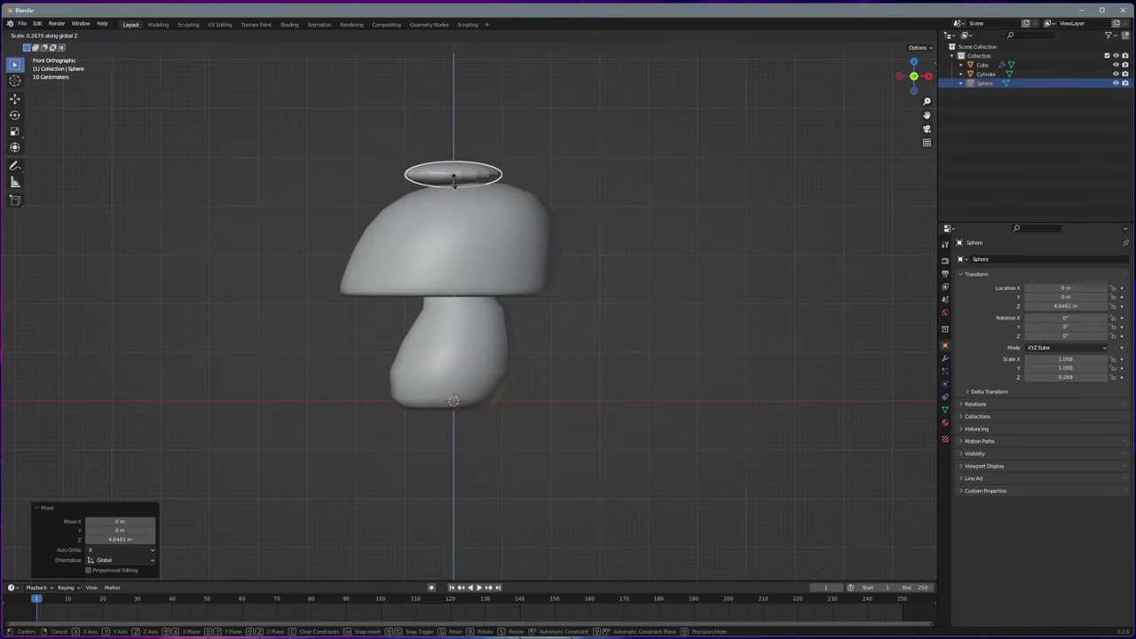
click(453, 180)
mouse_move(453, 181)
middle_down()
mouse_move(486, 251)
mouse_move(458, 197)
middle_up()
key(g)
key(z)
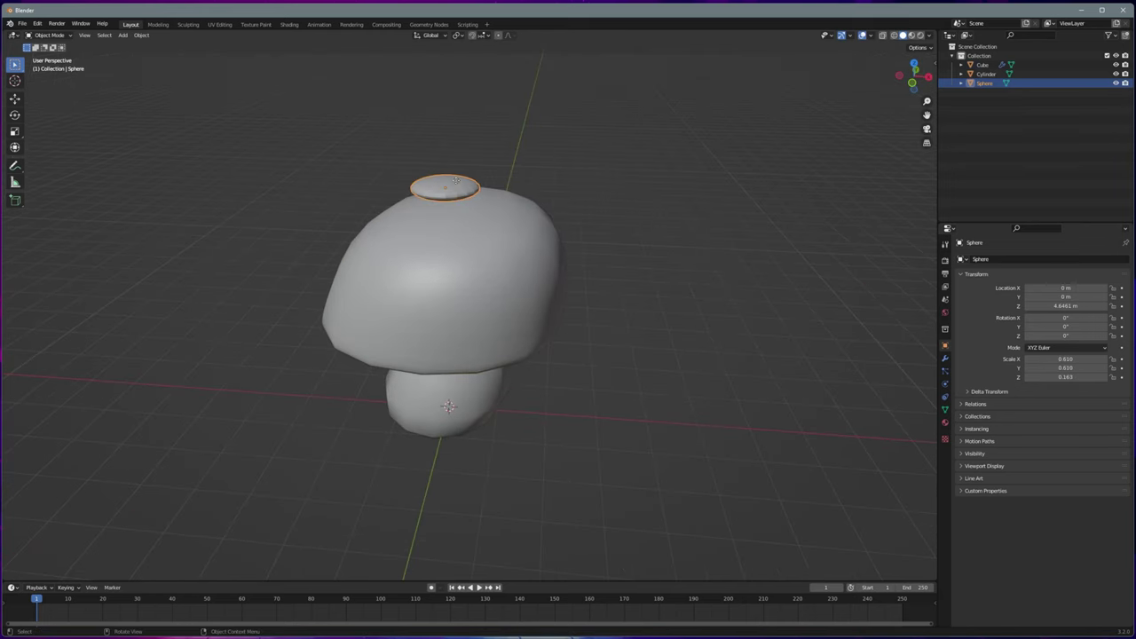
click(458, 198)
Step: Enable snapping to Face with Align Rotation to Target
click(471, 35)
click(481, 34)
click(454, 90)
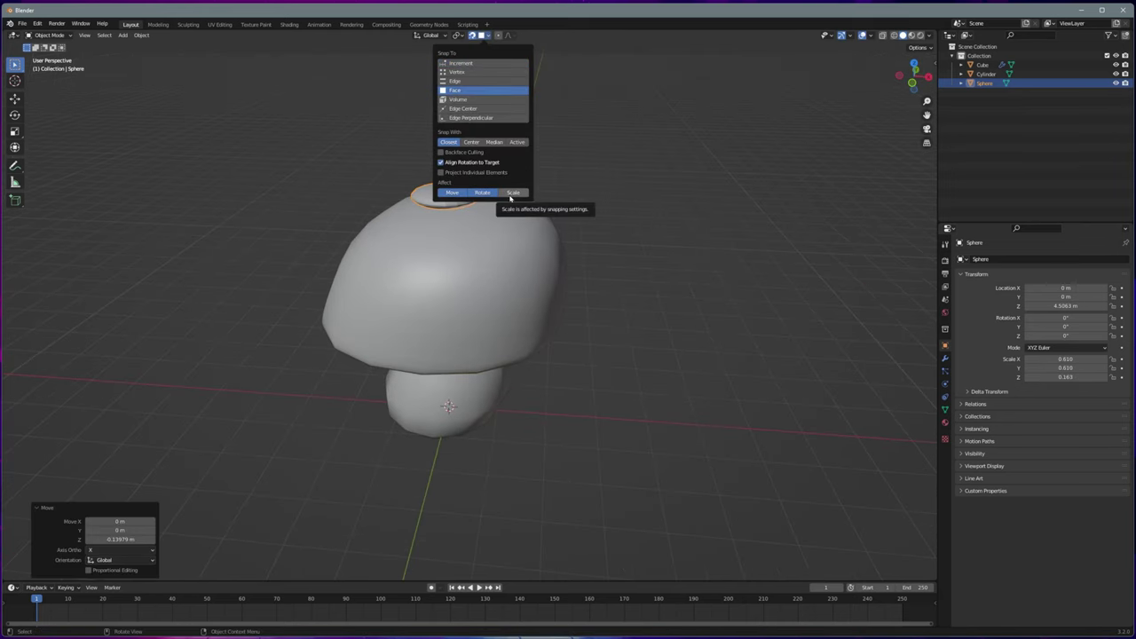
key(g)
click(336, 258)
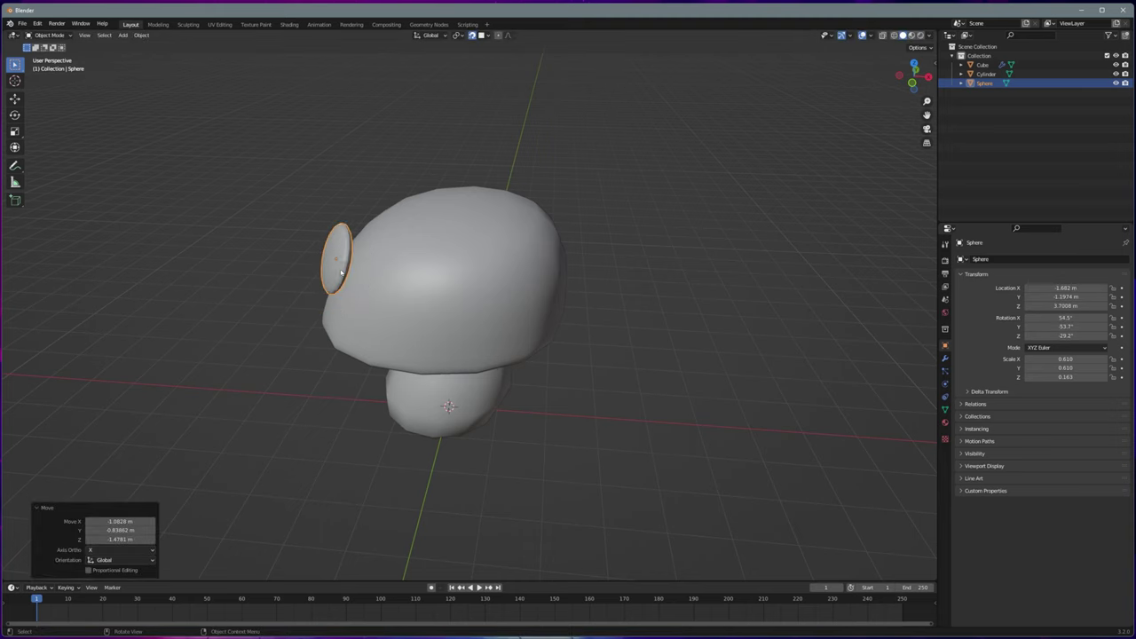
click(481, 34)
key(g)
click(367, 267)
Step: Slide the disc across the cap surface using Local transform orientation
middle_drag(367, 266, 342, 236)
key(g)
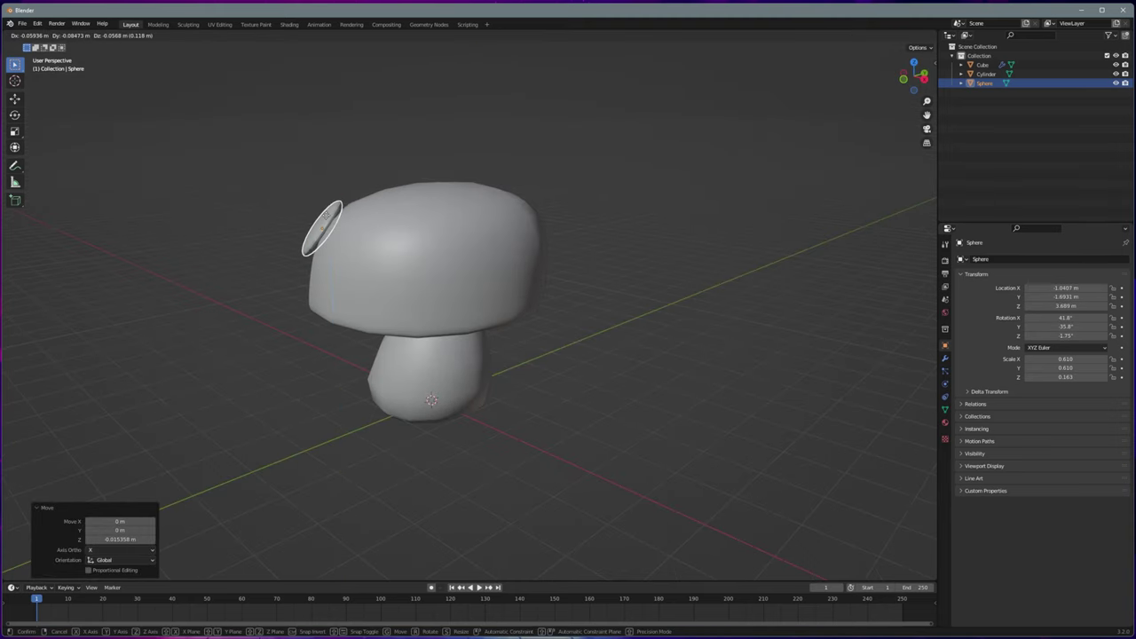
click(327, 213)
click(429, 35)
click(417, 64)
click(482, 34)
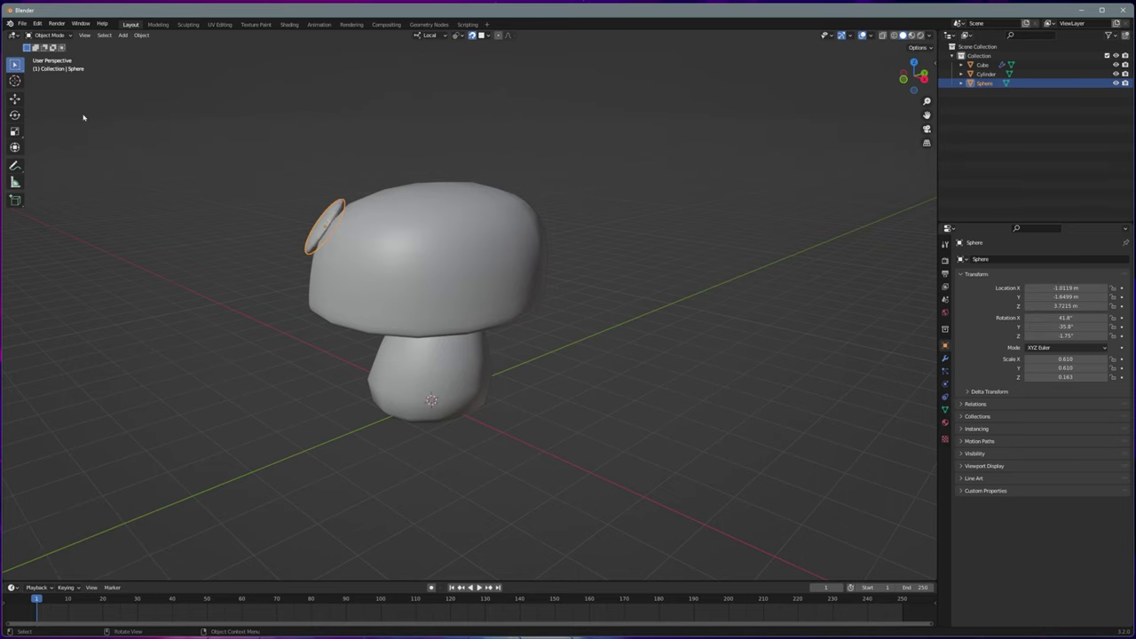
click(306, 210)
Step: Shrink the spot on the cap and make a linked duplicate of it
mouse_move(306, 210)
middle_down()
mouse_move(288, 203)
mouse_move(485, 249)
middle_up()
click(336, 208)
click(301, 194)
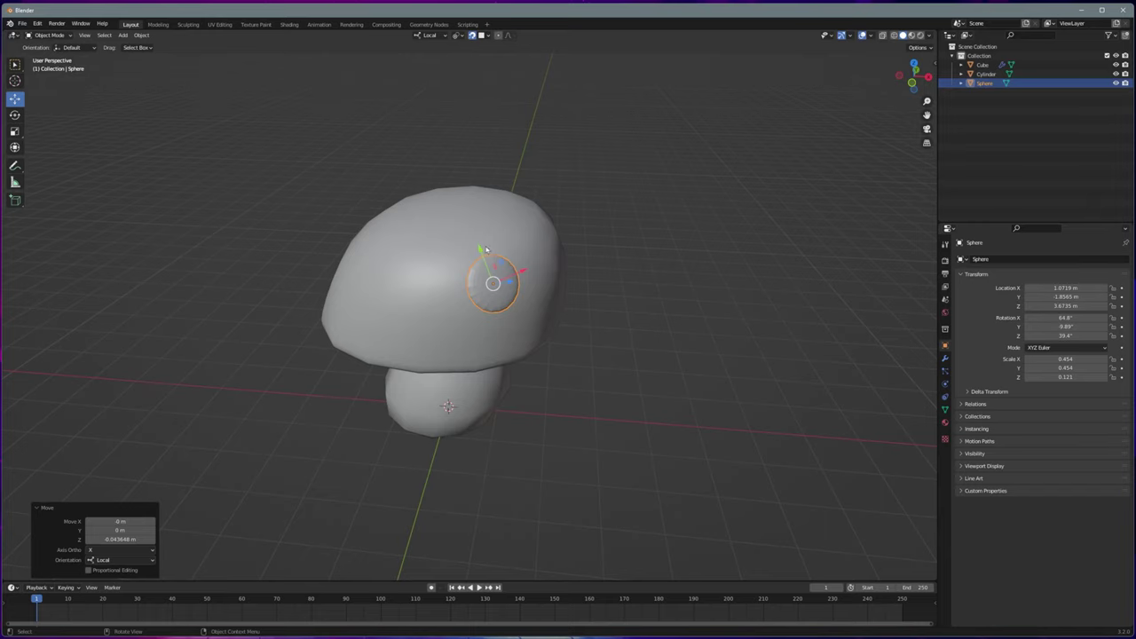
click(396, 227)
key(alt+d)
Step: Snap linked spot copies onto the cap, resizing one of them with S
key(alt+d)
click(416, 307)
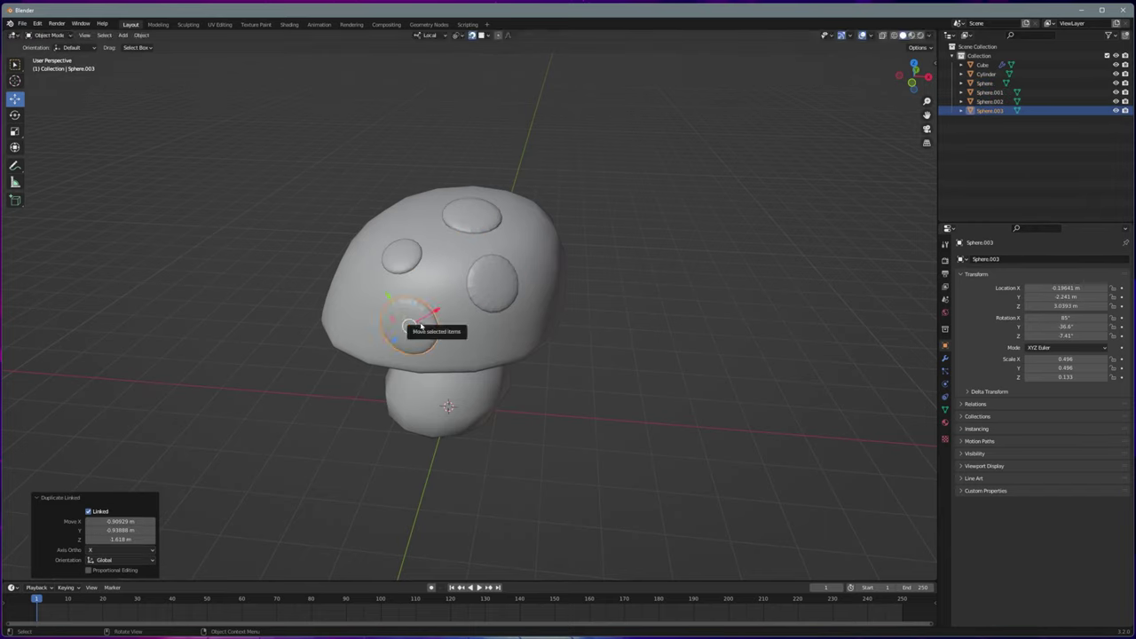
middle_drag(415, 306, 302, 244)
key(alt+d)
click(435, 249)
key(s)
click(449, 238)
key(alt+d)
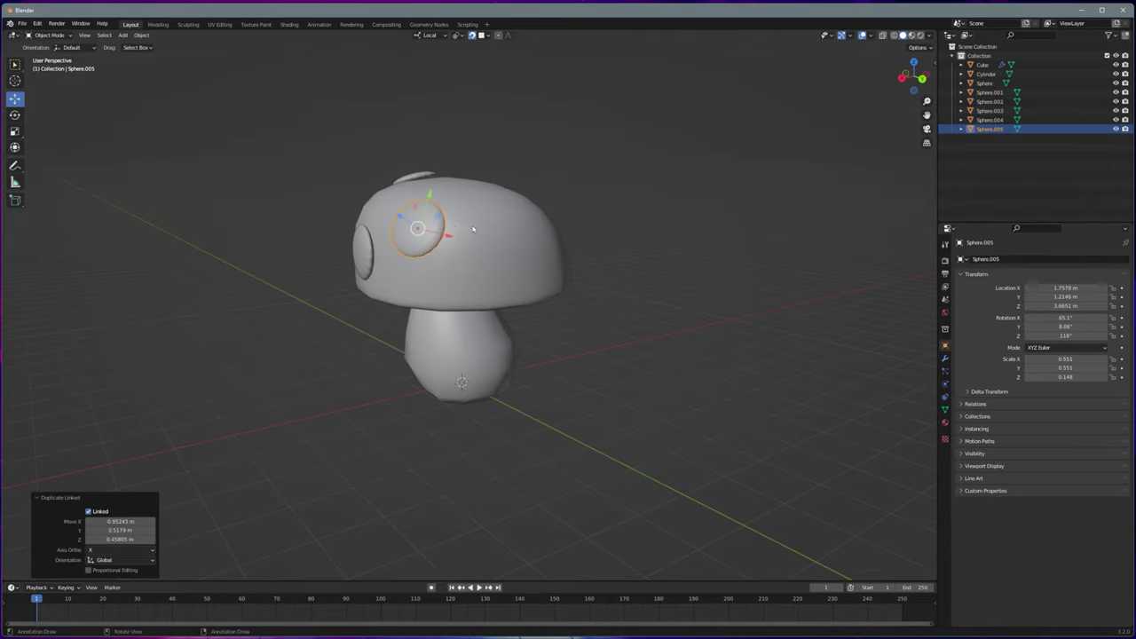
key(alt+d)
key(alt+d)
mouse_move(497, 266)
middle_down()
mouse_move(533, 280)
mouse_move(444, 223)
middle_up()
Step: Spread more linked spots around the cap's far side until about twenty cover it
key(alt+d)
key(alt+d)
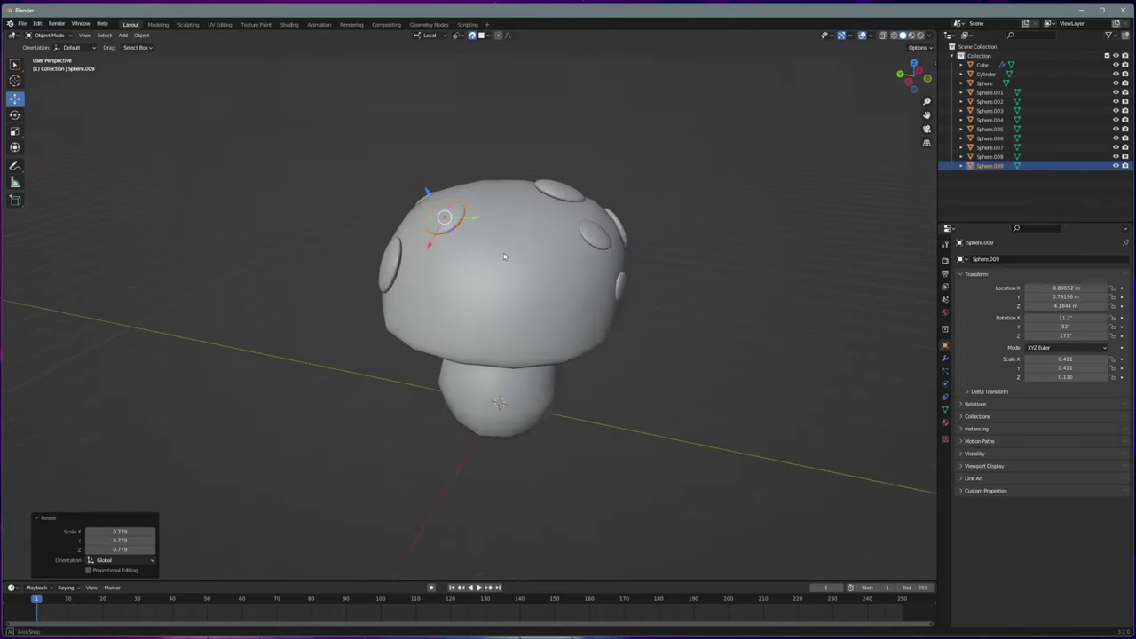
key(alt+d)
click(545, 317)
key(alt+d)
key(alt+d)
click(548, 232)
key(alt+d)
middle_drag(548, 232, 479, 266)
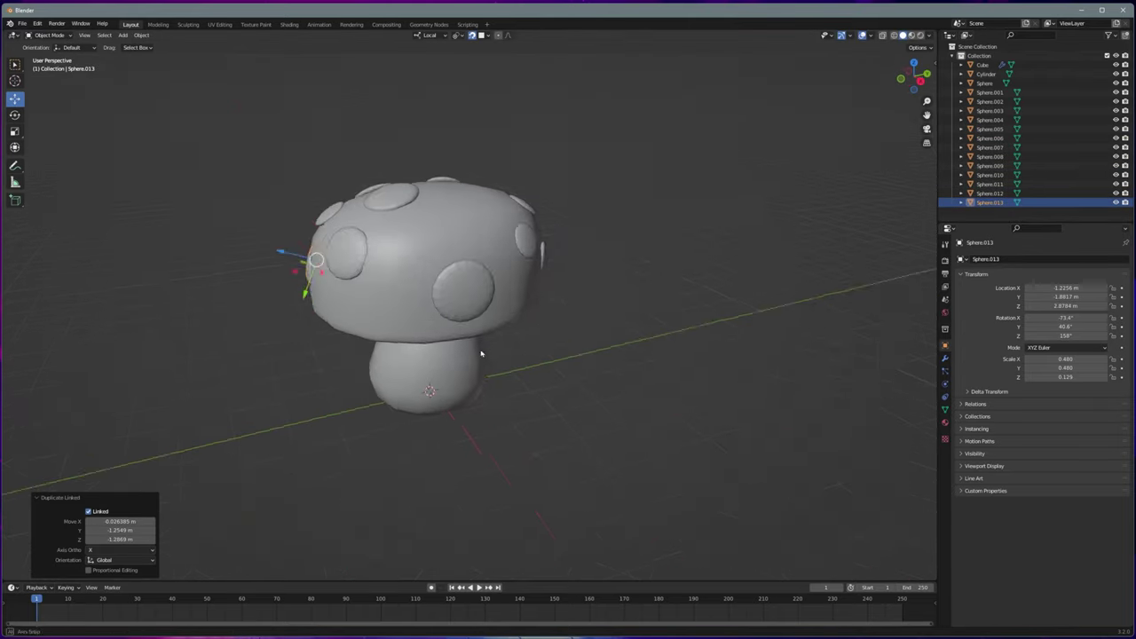
key(alt+d)
key(alt+d)
key(alt+d)
key(alt+d)
mouse_move(399, 266)
middle_down()
mouse_move(446, 302)
mouse_move(568, 316)
middle_up()
key(alt+d)
key(alt+d)
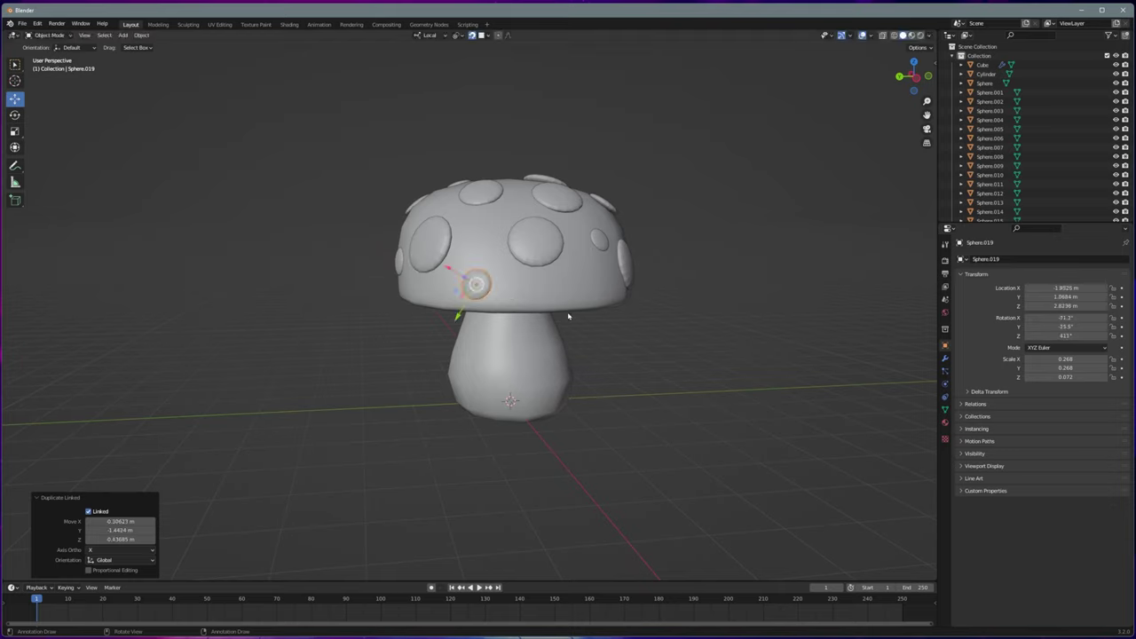
middle_drag(706, 322, 603, 314)
key(alt+d)
click(666, 274)
Step: Select all linked spots plus the cap and parent the spots to the cap
middle_drag(666, 274, 465, 335)
click(465, 335)
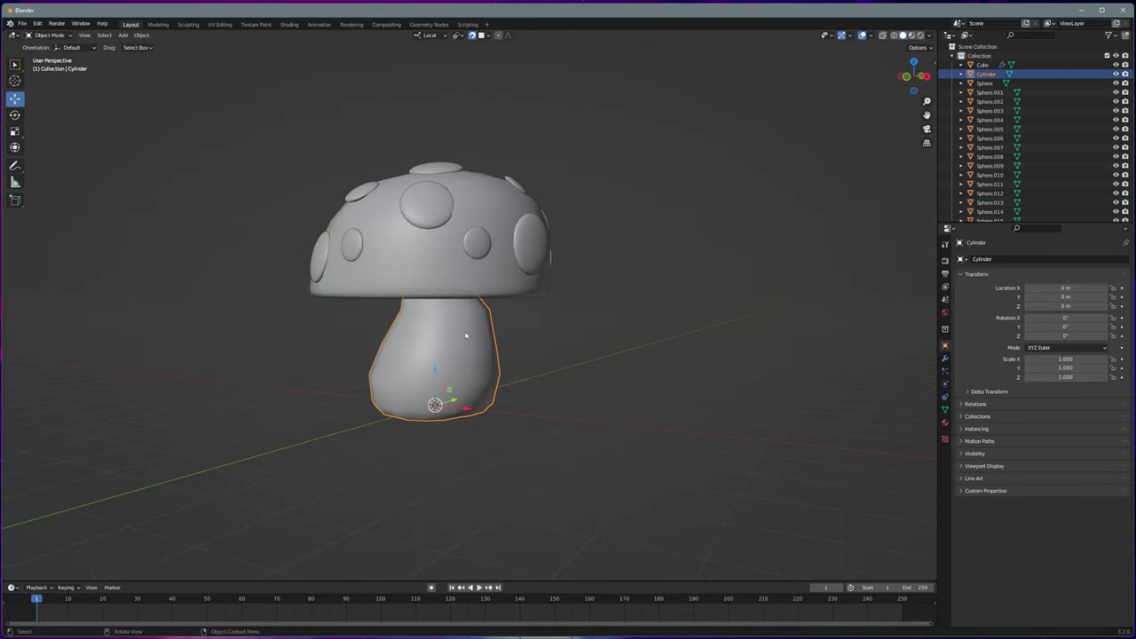
click(533, 241)
key(shift+l)
mouse_move(580, 246)
middle_down()
mouse_move(699, 313)
mouse_move(745, 313)
middle_up()
key(ctrl+j)
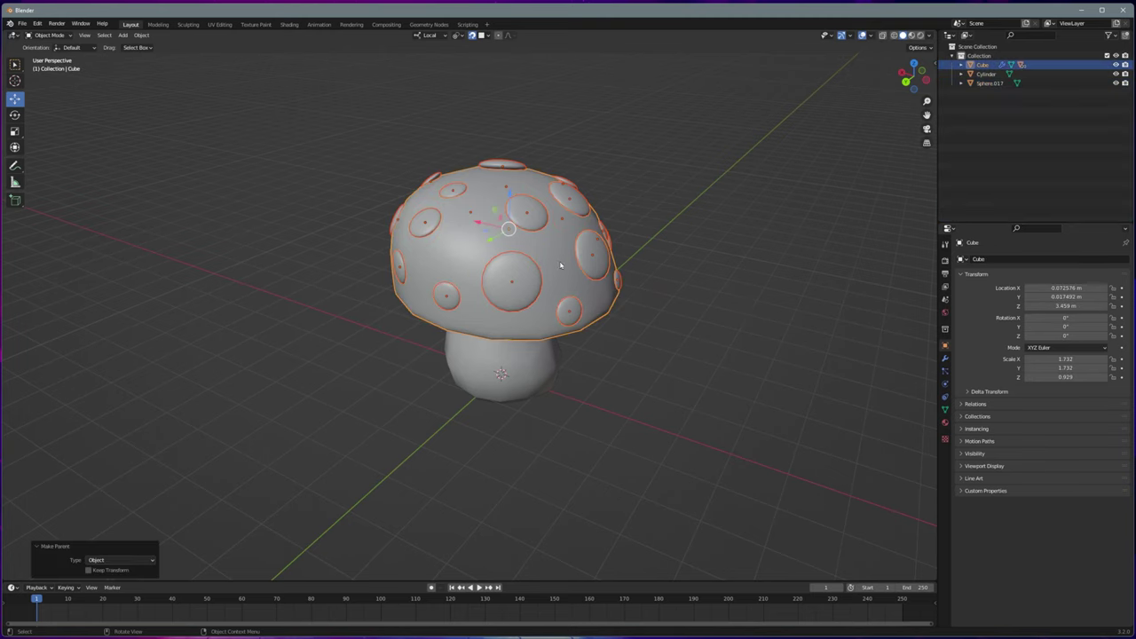
Step: Parent the cap to the Cylinder stem and select the leftover spot object in the outliner
shift+click(501, 364)
click(502, 364)
middle_drag(502, 363, 591, 362)
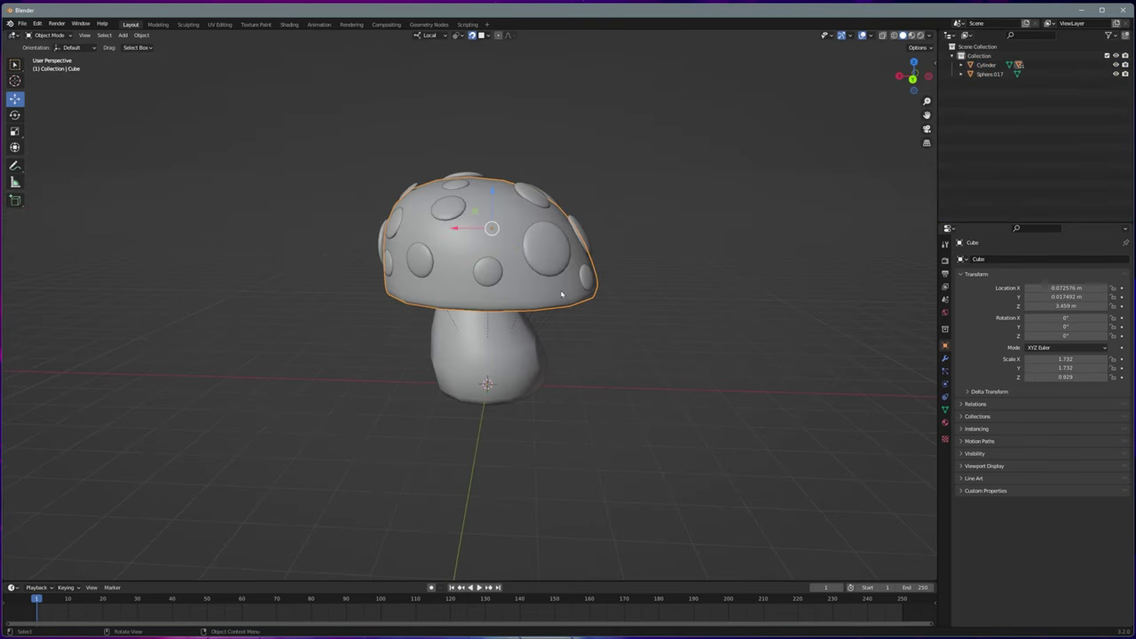
click(1115, 65)
click(1116, 65)
click(1117, 75)
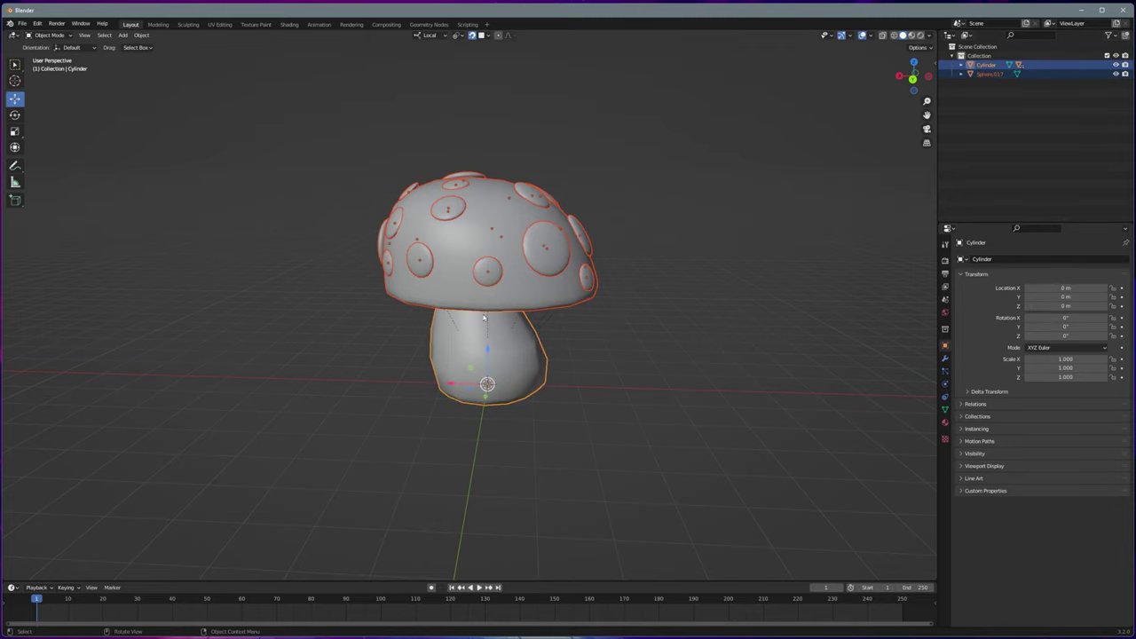
Step: Try a linked duplicate of the whole mushroom, then undo and remove the extra copy
key(alt+d)
click(335, 319)
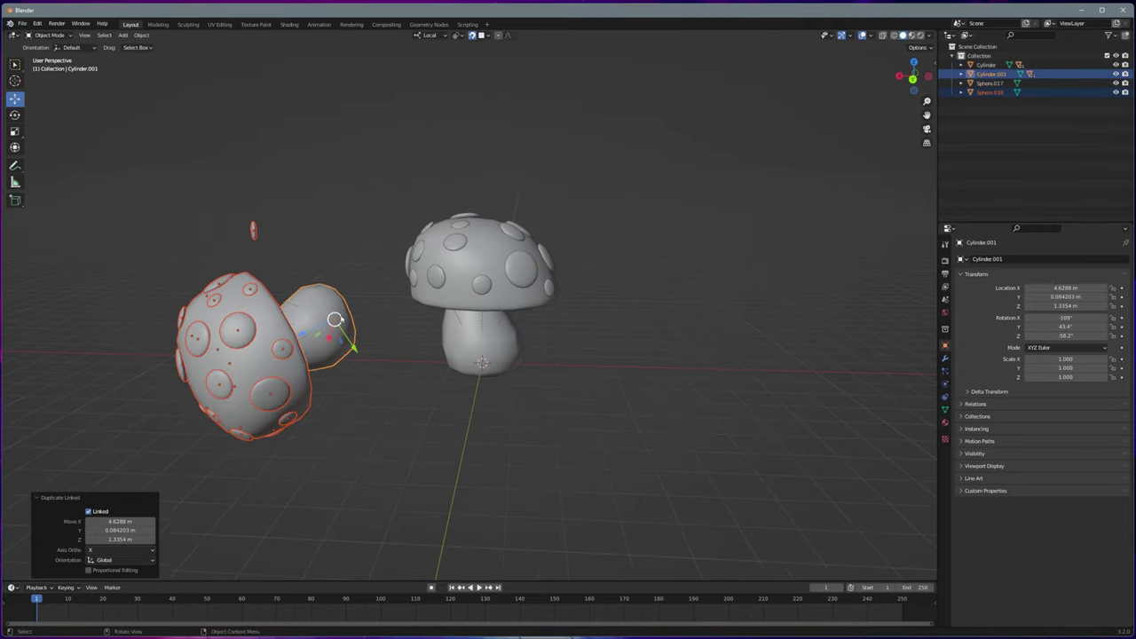
key(ctrl+z)
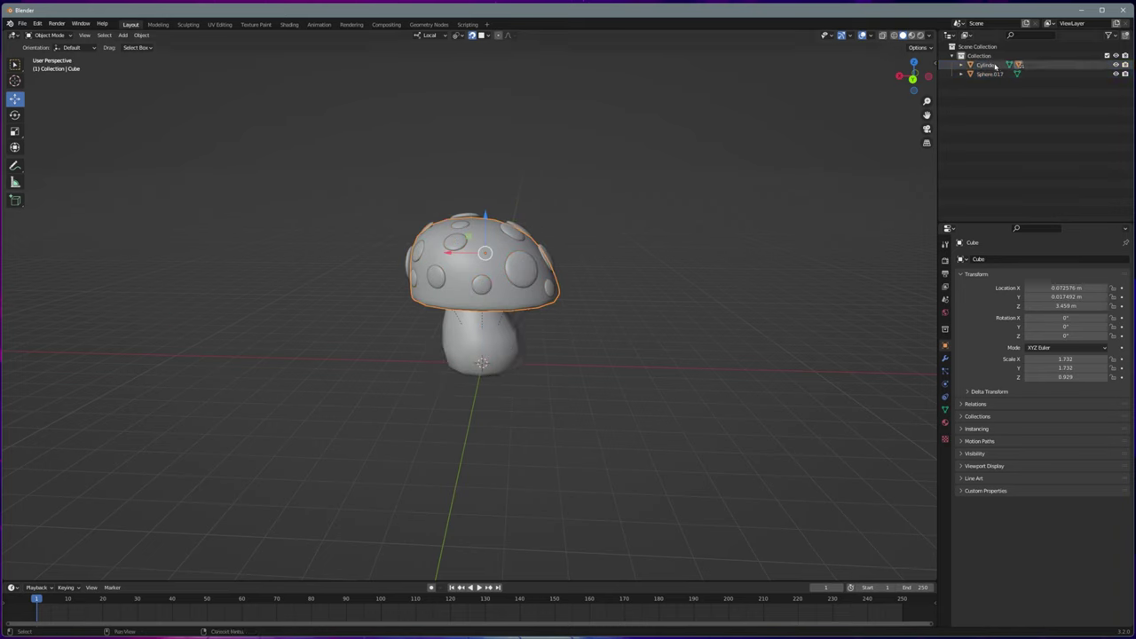
right_click(953, 57)
click(973, 66)
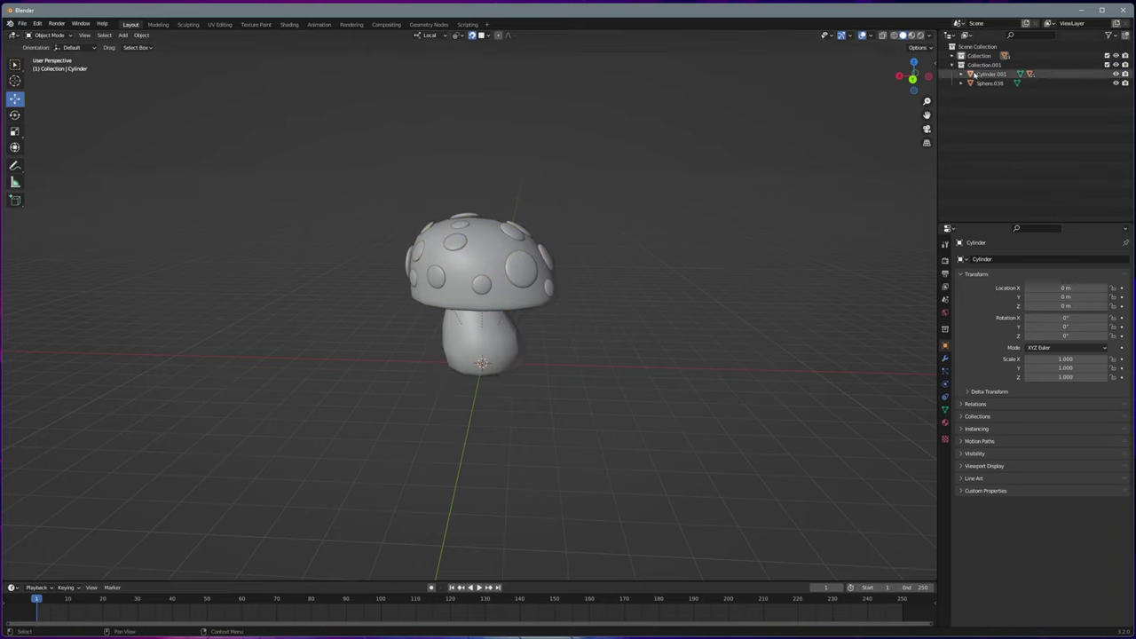
click(482, 34)
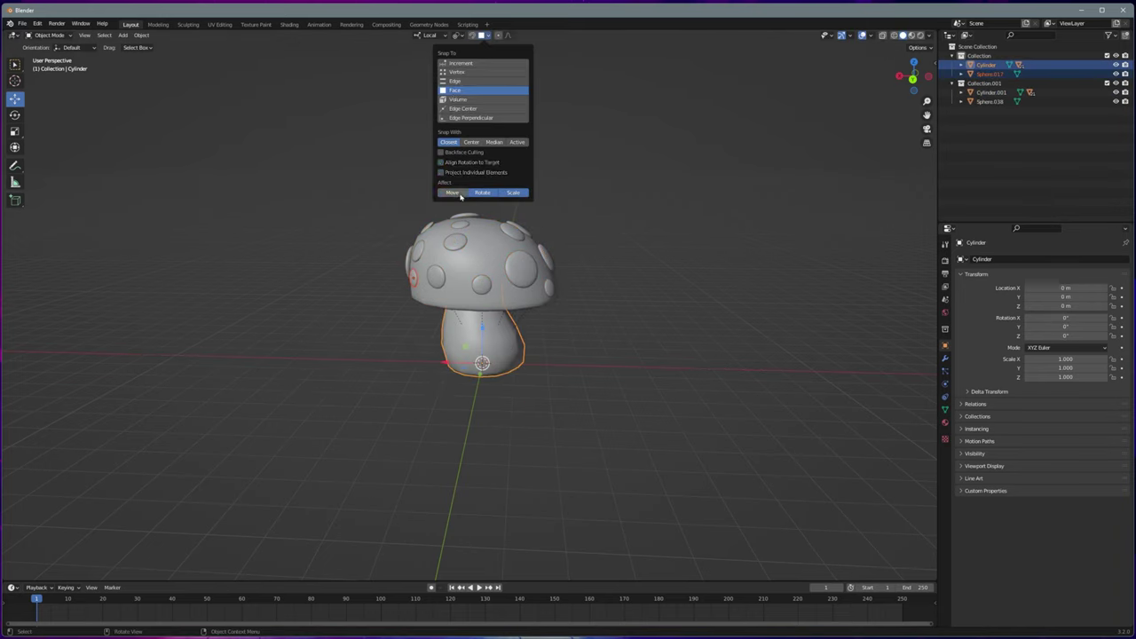
key(ctrl+z)
key(ctrl+z)
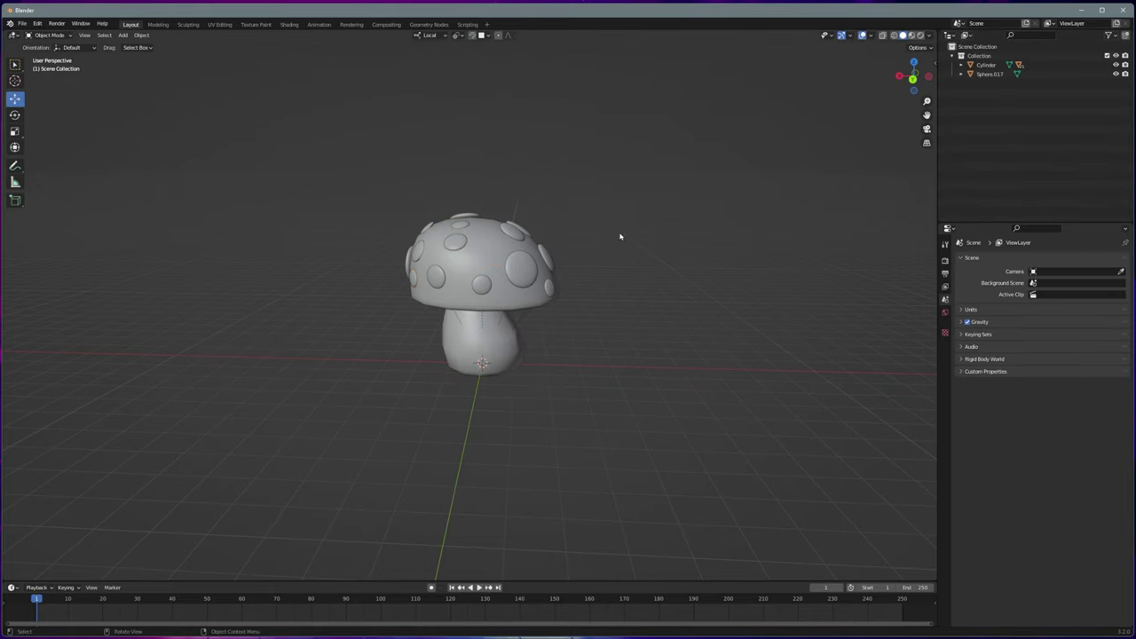
Step: Place a copy of the mushroom to the left, shrink it, and rotate it about Z
middle_drag(621, 236, 710, 195)
key(shift+d)
click(267, 330)
key(s)
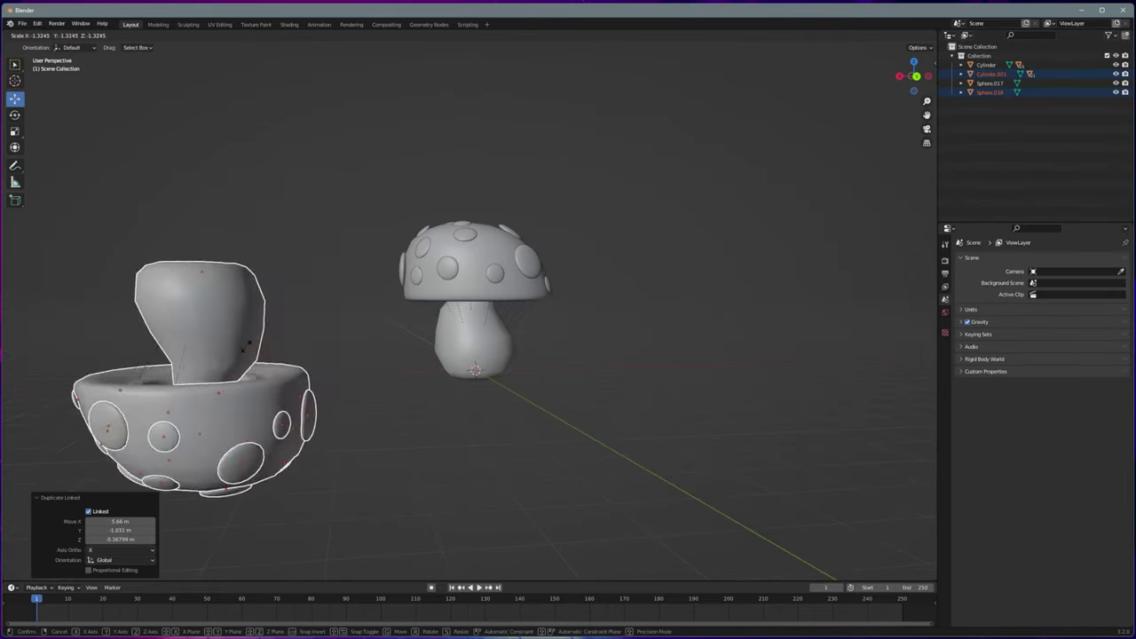
click(266, 331)
key(s)
click(249, 319)
key(r)
key(z)
key(z)
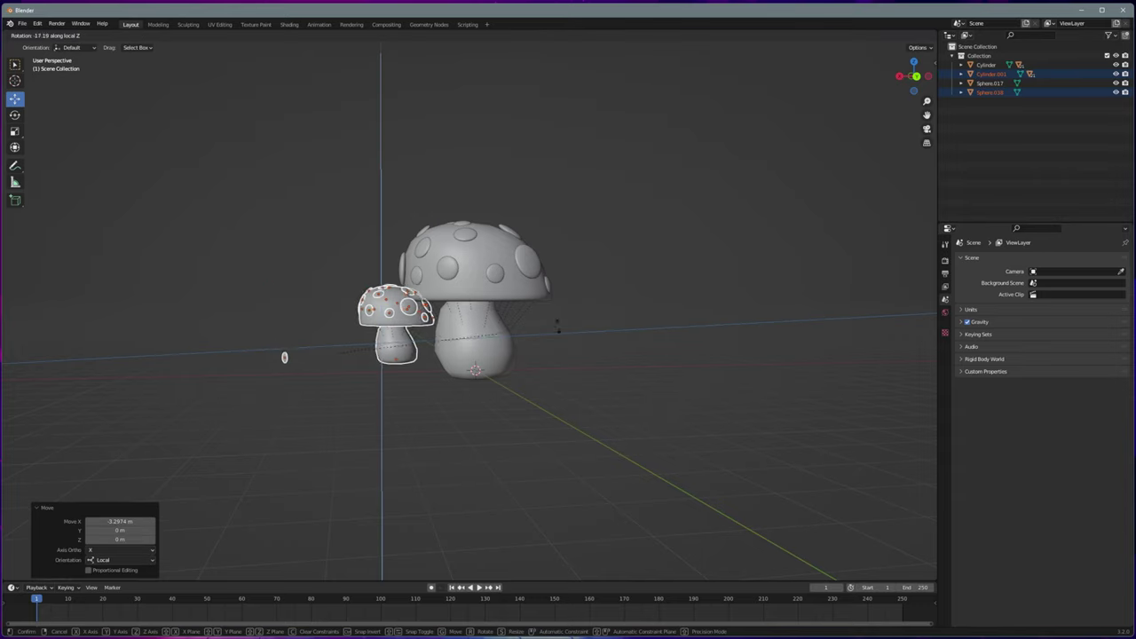
click(286, 366)
Step: In front view, move the small mushroom along Z so it stands beside the original
middle_drag(287, 378, 382, 355)
key(KP_1)
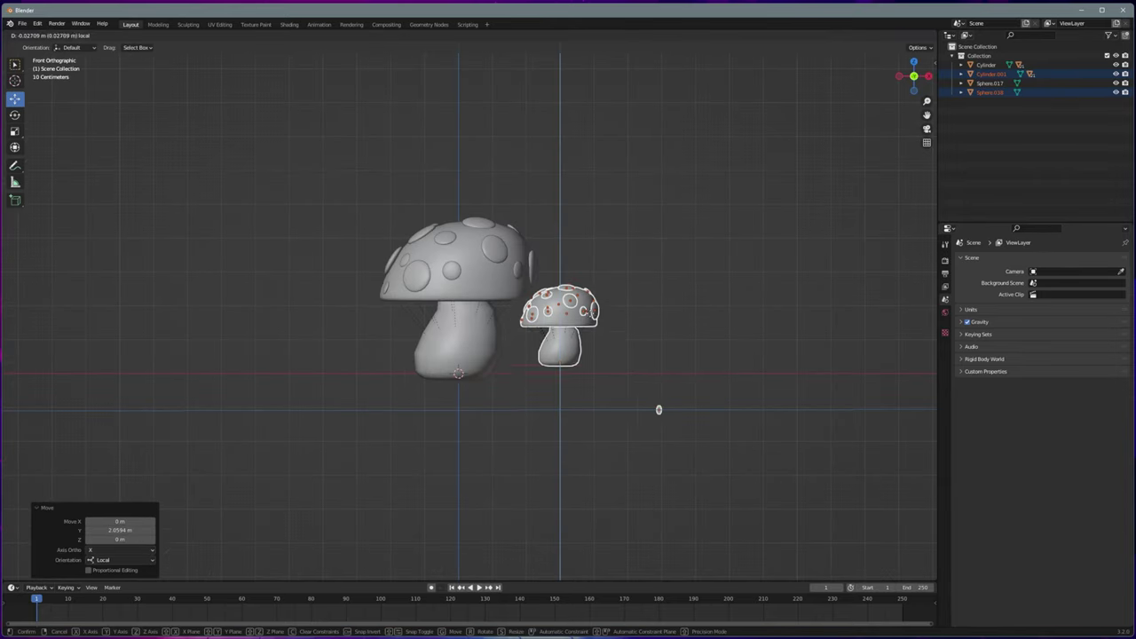
click(461, 351)
key(g)
key(z)
click(540, 364)
click(609, 332)
mouse_move(540, 364)
middle_down()
mouse_move(609, 332)
mouse_move(610, 370)
mouse_move(609, 355)
middle_up()
key(shift+a)
Step: Add a plane, move it along X, and stretch it wider along X
click(698, 360)
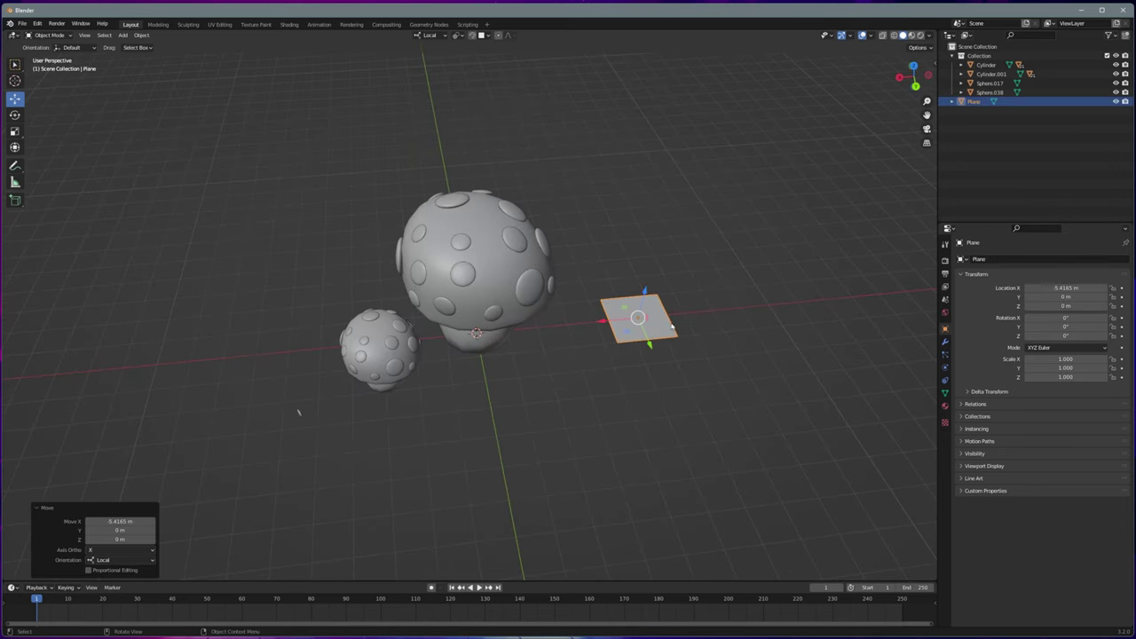
key(g)
key(x)
click(675, 316)
key(s)
key(x)
click(569, 340)
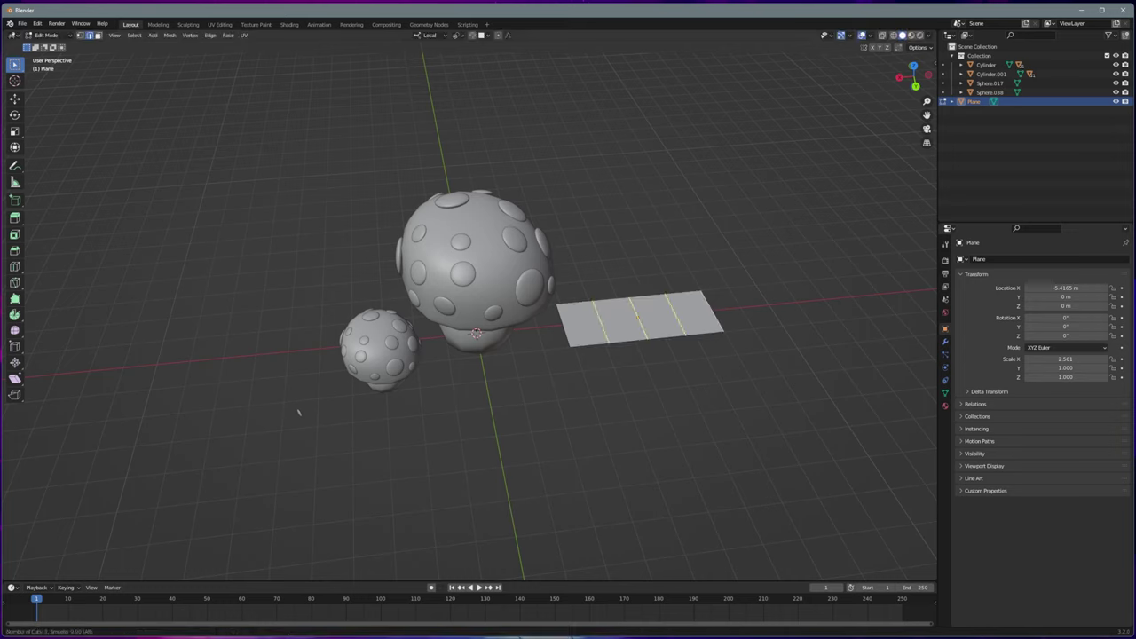
Step: Add three centred loop cuts, bevel the middle loop into a lens shape, and rescale the plane
click(298, 411)
right_click(299, 411)
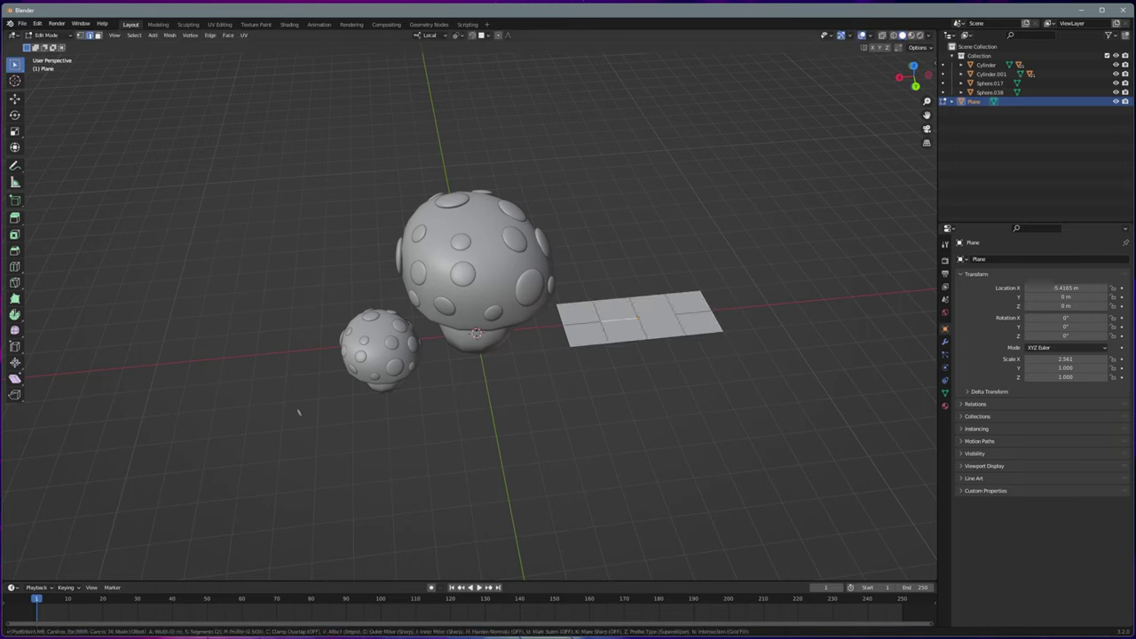
click(650, 288)
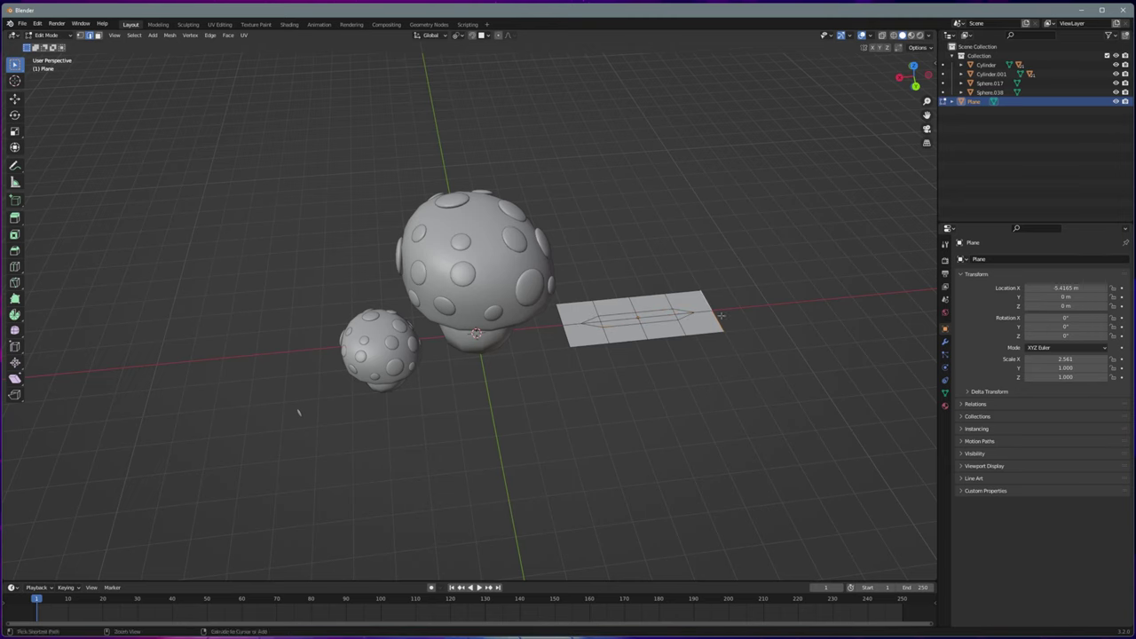
click(488, 35)
click(457, 36)
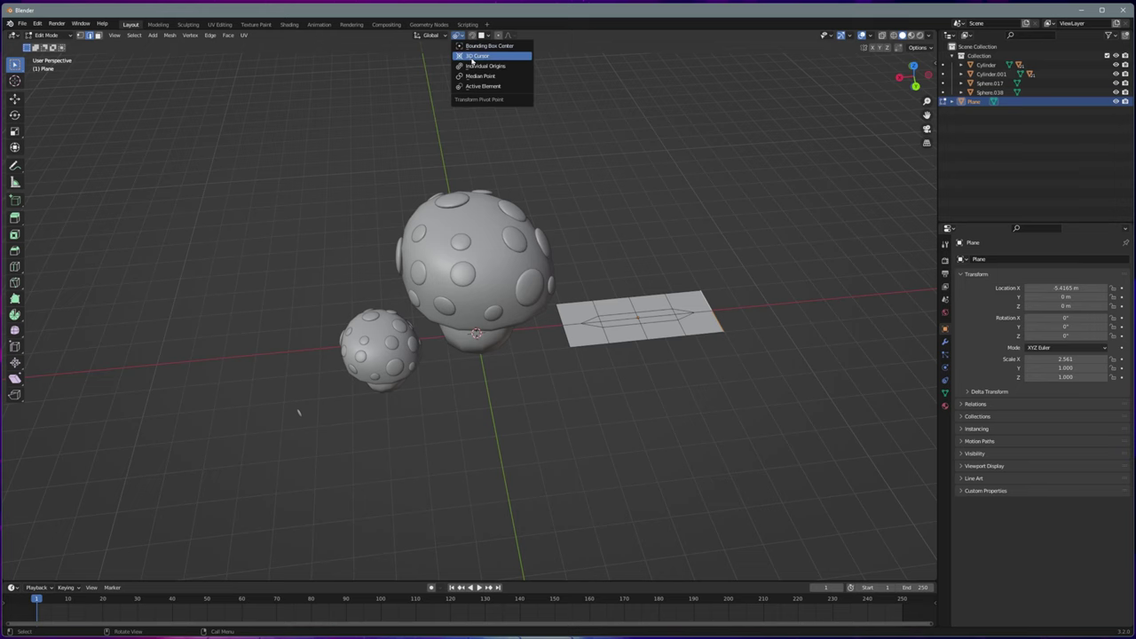
click(299, 411)
key(s)
click(300, 399)
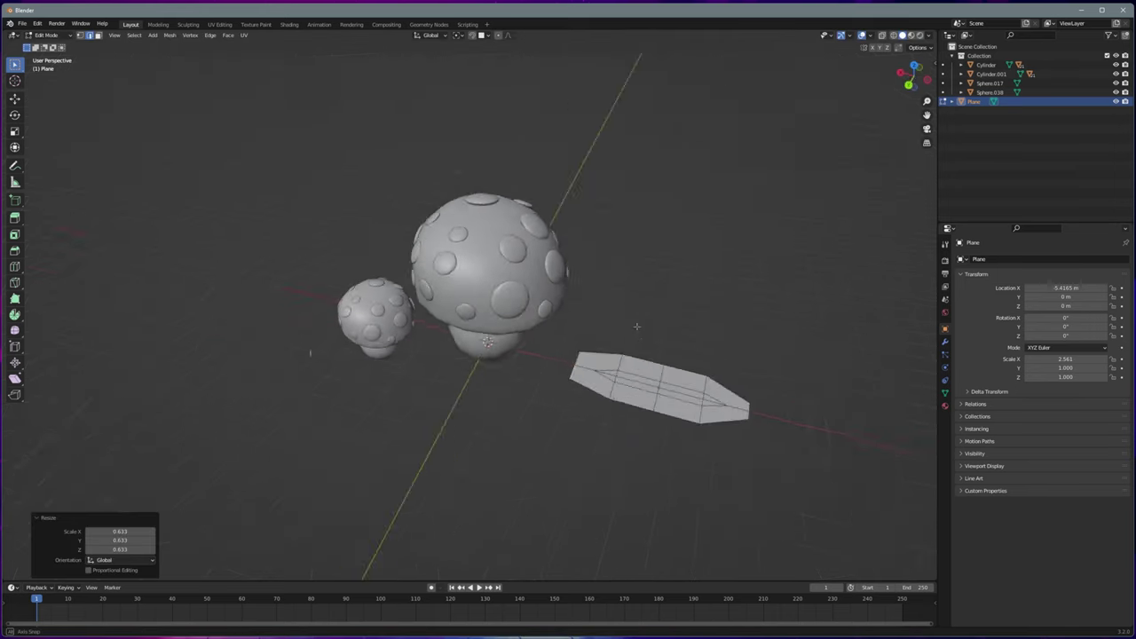
Step: Raise the plane's middle edge loop along Z to form a ridge
middle_drag(300, 400, 304, 382)
alt+click(303, 382)
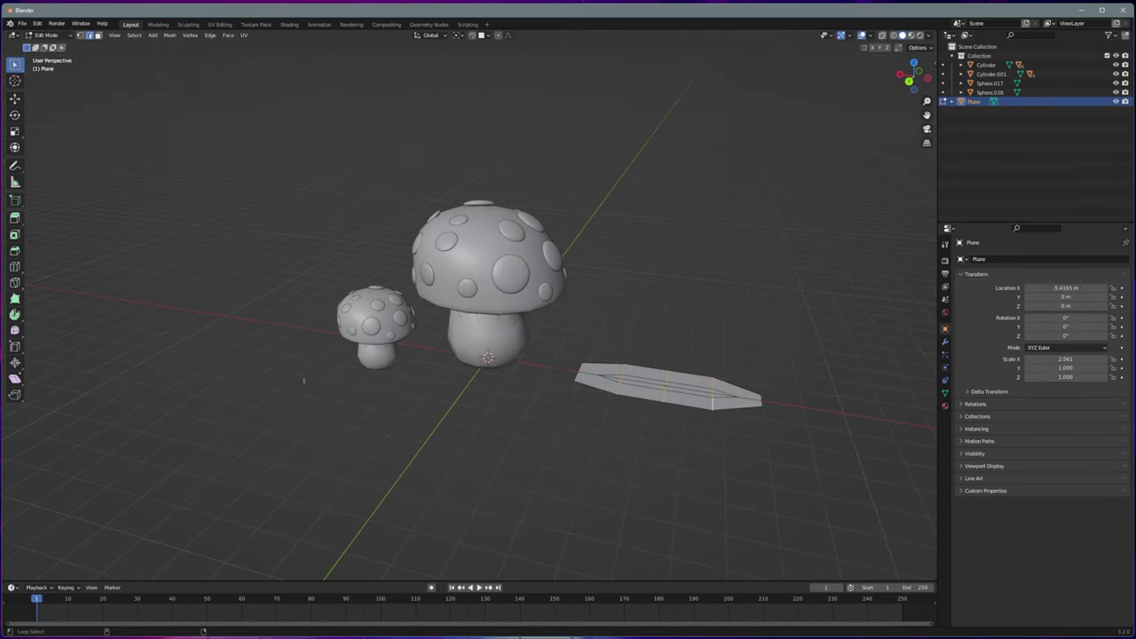
key(g)
key(z)
key(Return)
key(g)
key(z)
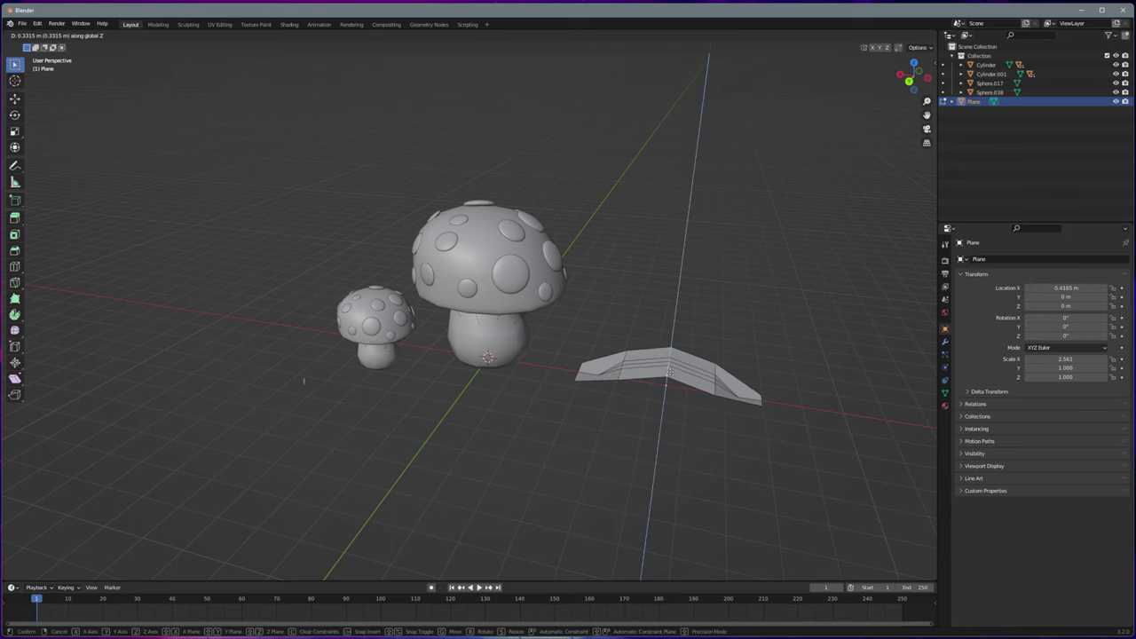
mouse_move(303, 382)
middle_down()
mouse_move(328, 342)
mouse_move(285, 410)
middle_up()
click(327, 342)
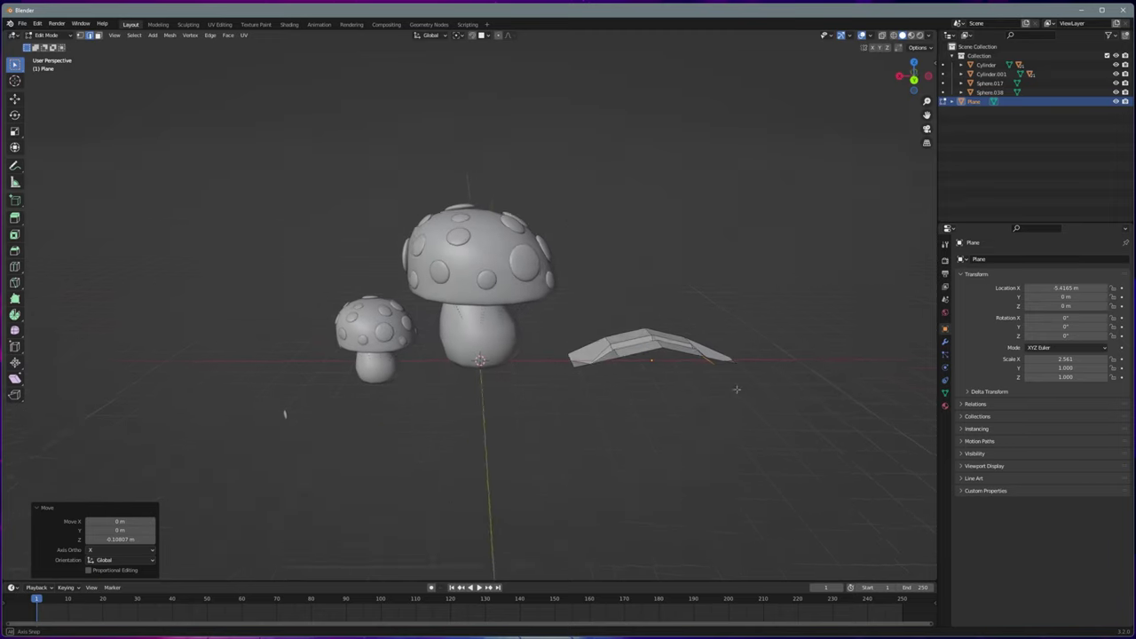
Step: Return to Object Mode and thicken the leaf with a 0.06 m Solidify modifier
click(945, 341)
key(Tab)
click(981, 260)
click(945, 416)
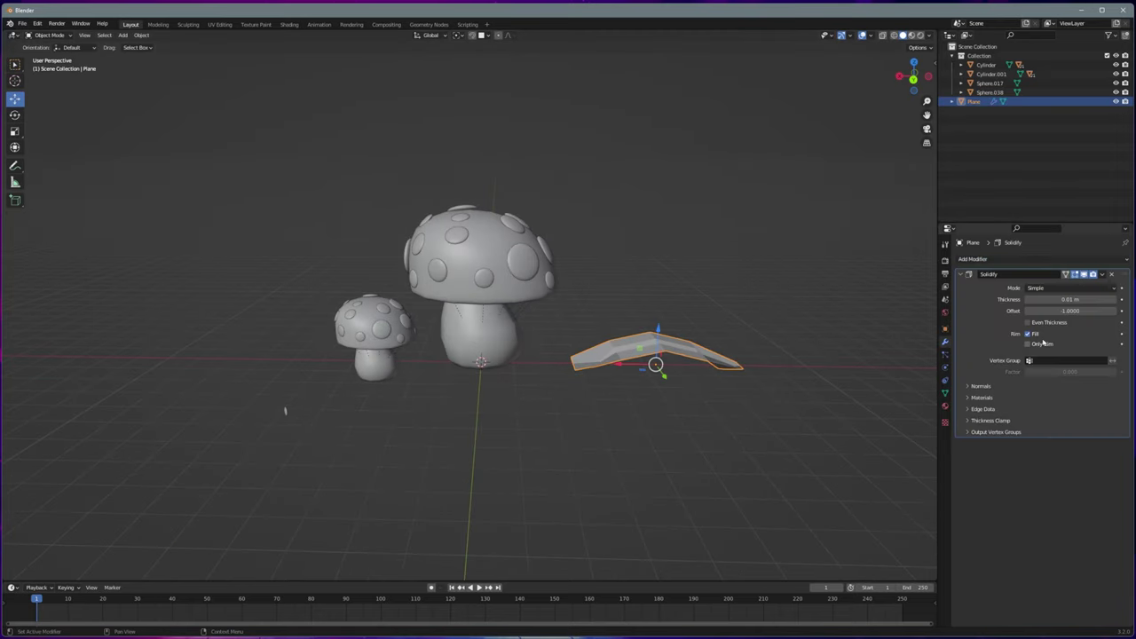
Step: Add a Subdivision Surface modifier (viewport 3, render 4) and set Solidify thickness to 0.1 m
click(981, 259)
click(964, 426)
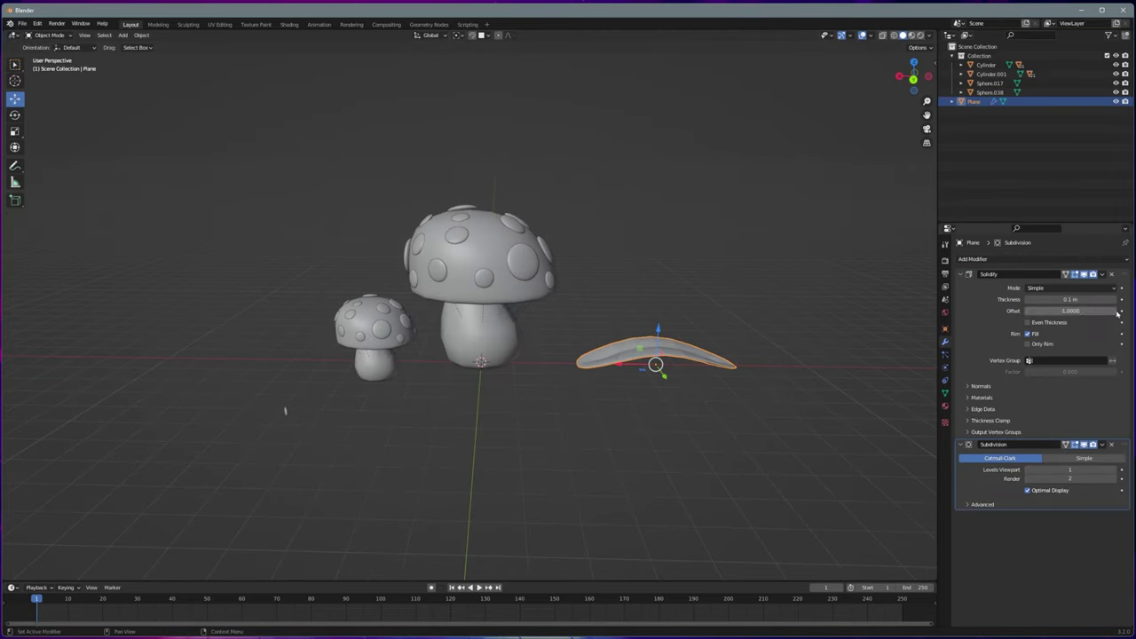
scroll(533, 355, up, 3)
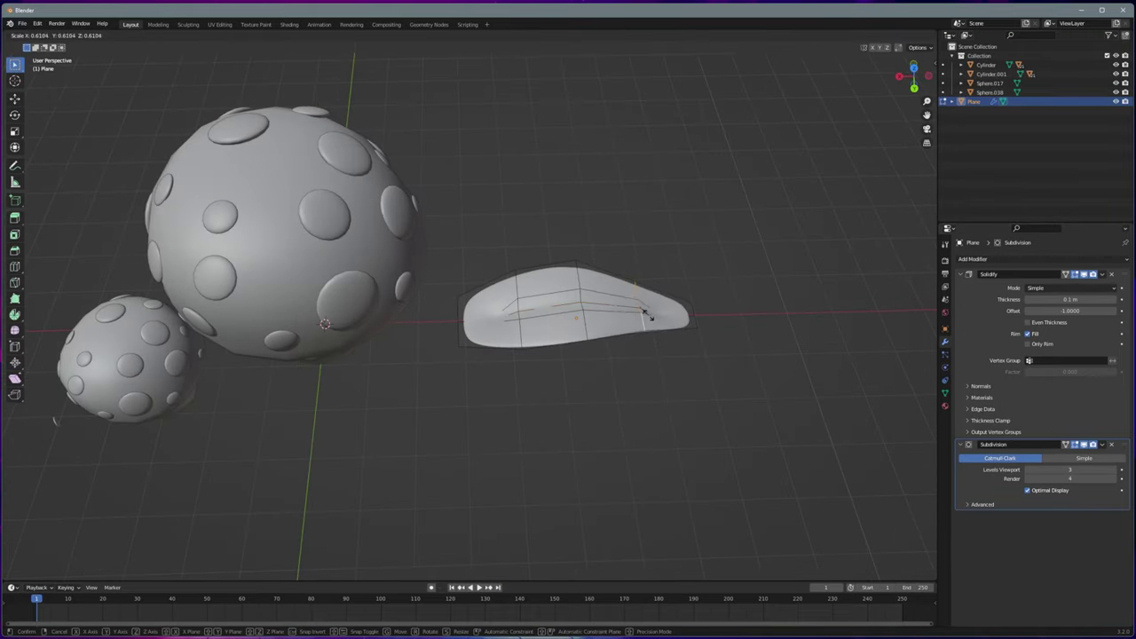
Step: Widen the leaf's vertices and shift them along Z to refine the blade outline
click(693, 311)
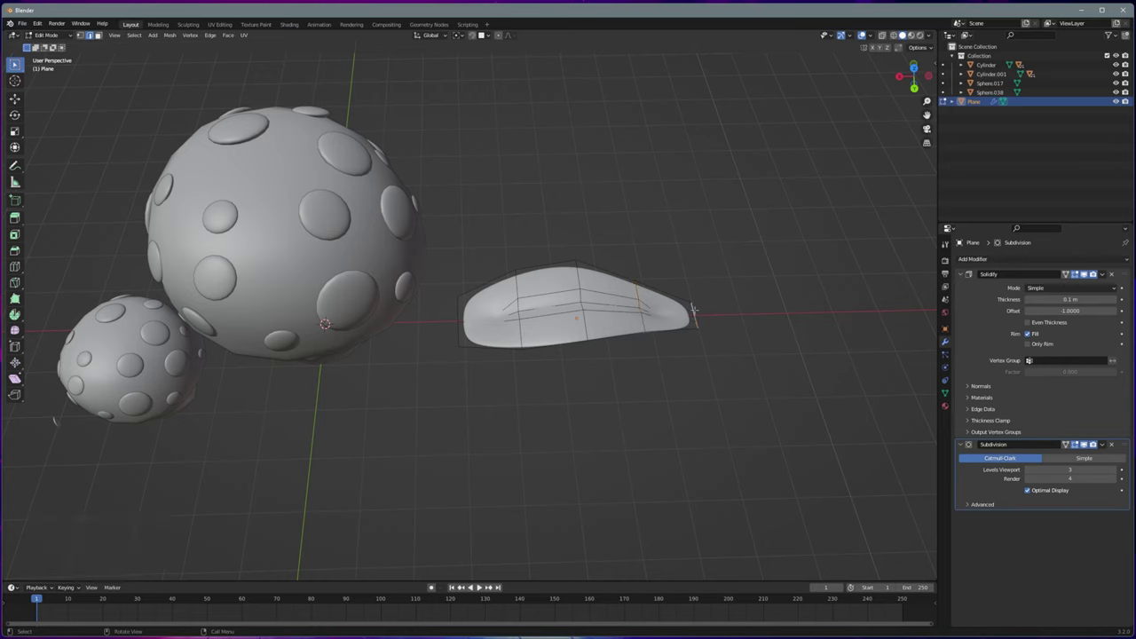
click(693, 311)
key(g)
key(z)
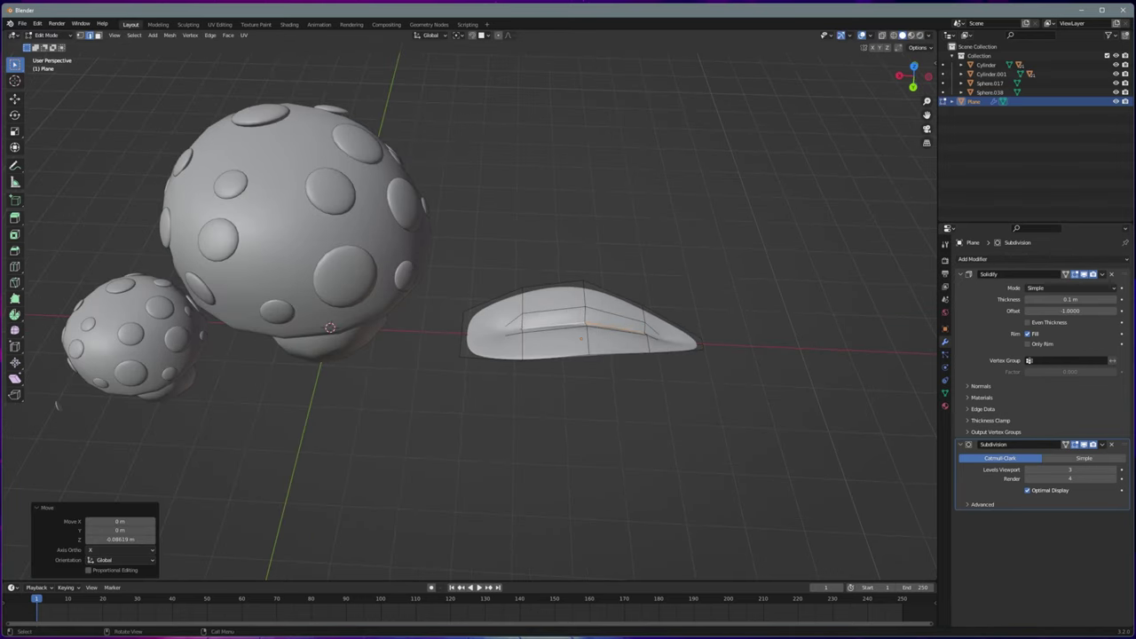
middle_drag(621, 355, 682, 372)
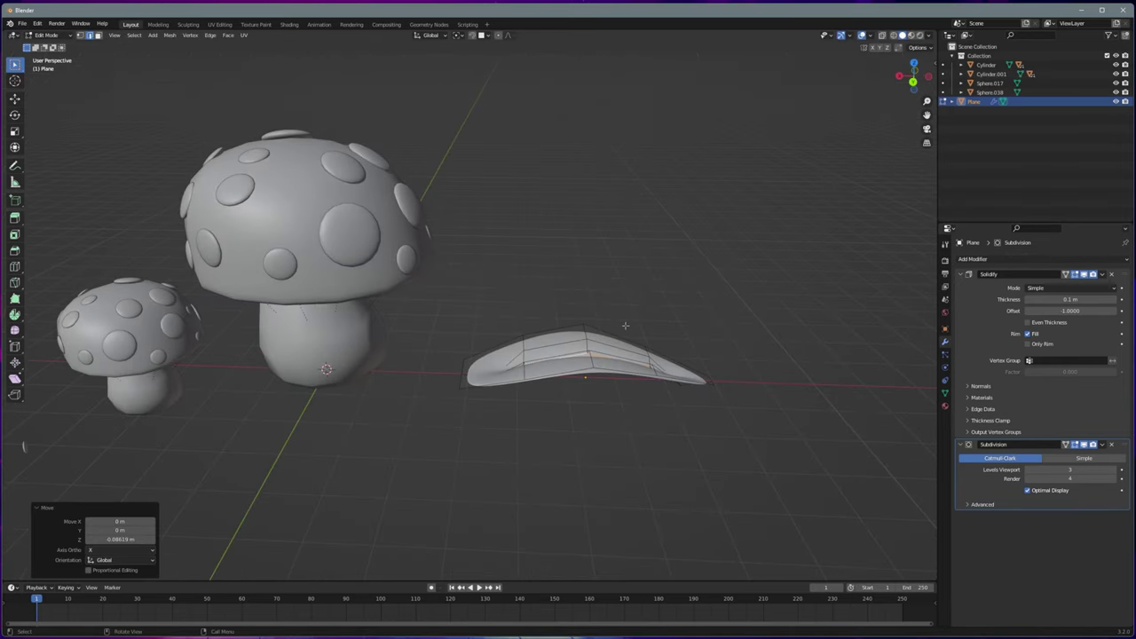
click(589, 337)
Step: Tilt the leaf upright by rotating it about the Y axis
key(r)
key(y)
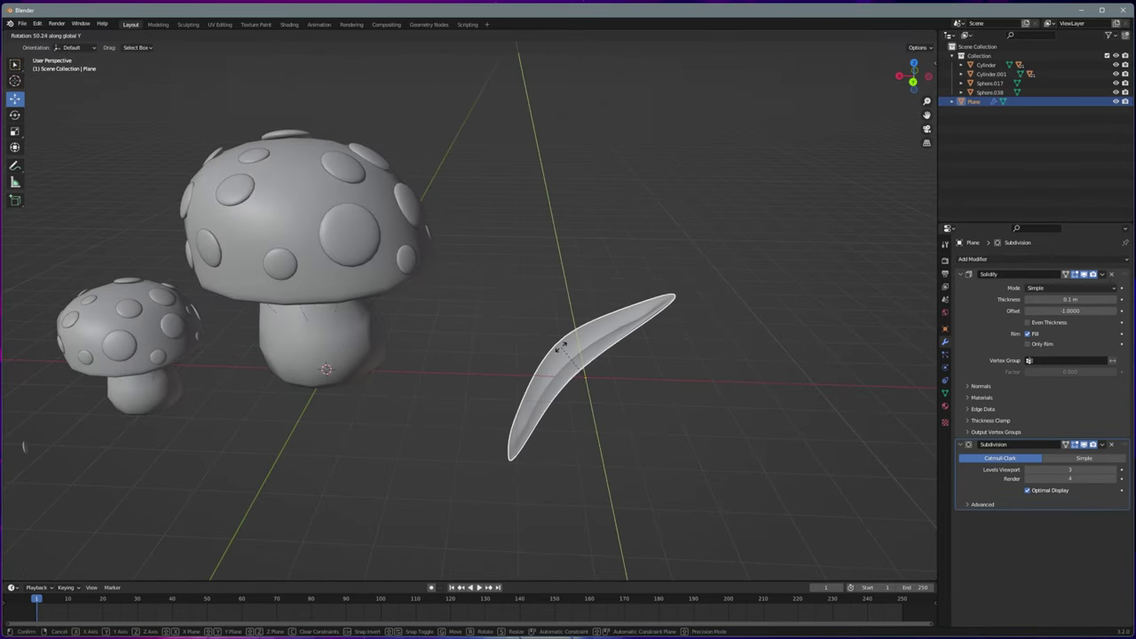
click(587, 350)
middle_drag(586, 350, 591, 299)
Step: Duplicate the leaf and scale the copy smaller in top view
key(shift+d)
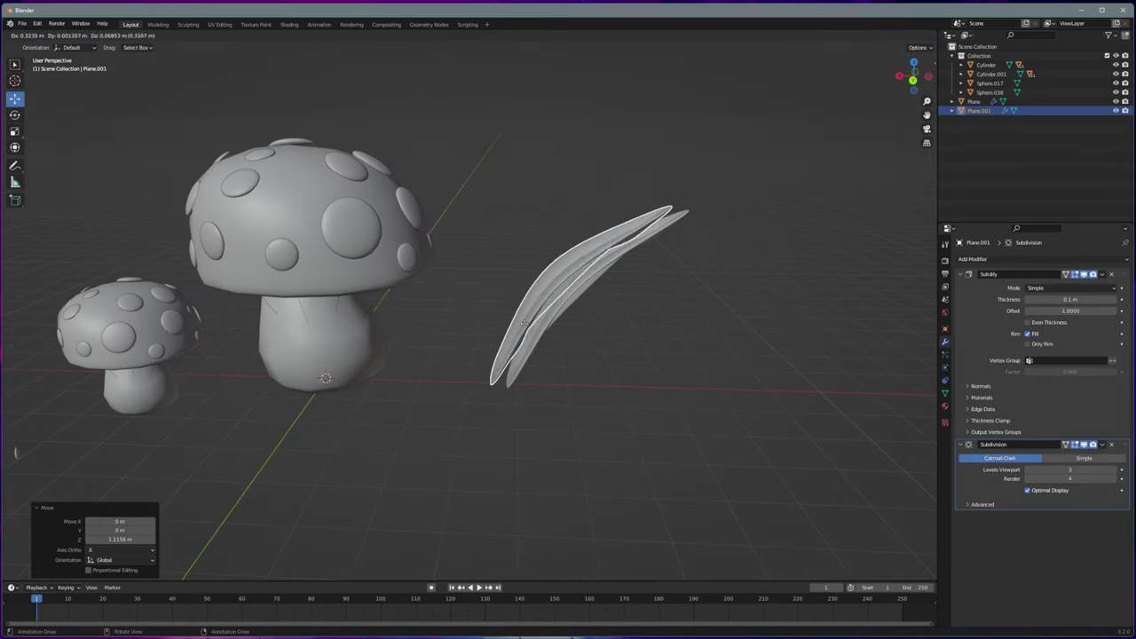
middle_drag(513, 330, 649, 320)
key(KP_7)
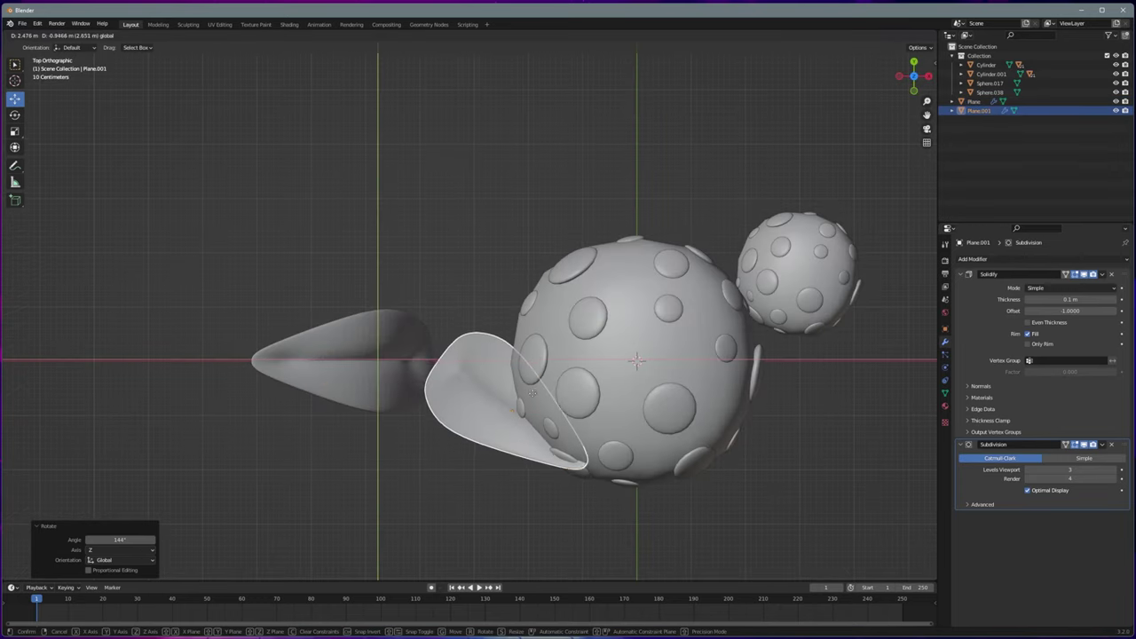
key(s)
click(503, 400)
middle_drag(504, 401, 474, 333)
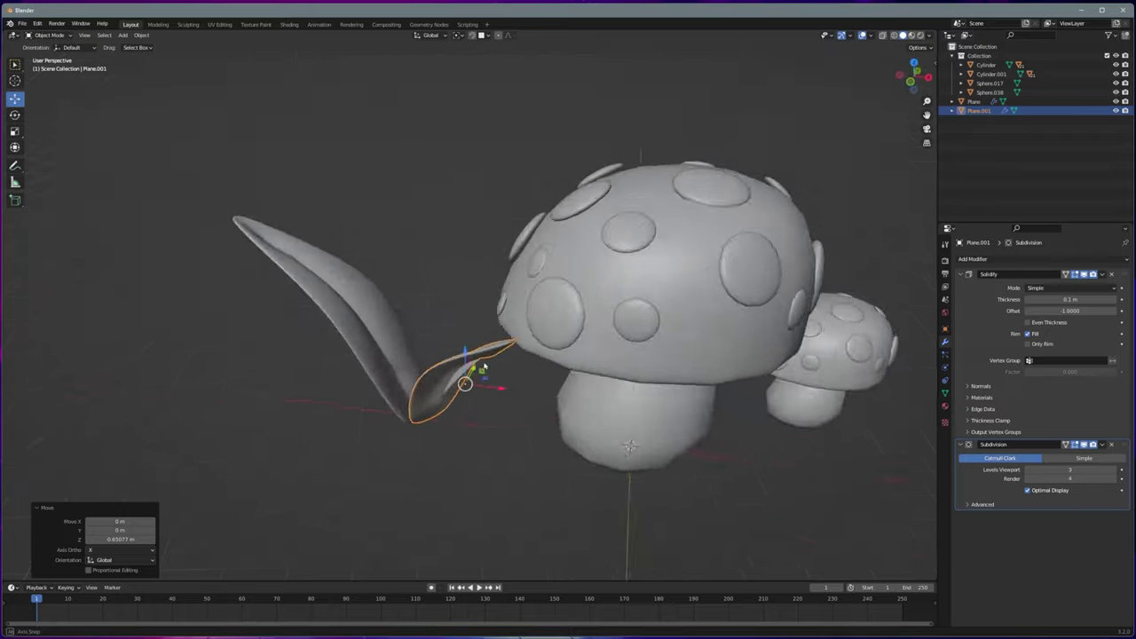
Step: Duplicate the leaf again, then shrink and position the third blade
key(shift+d)
key(KP_7)
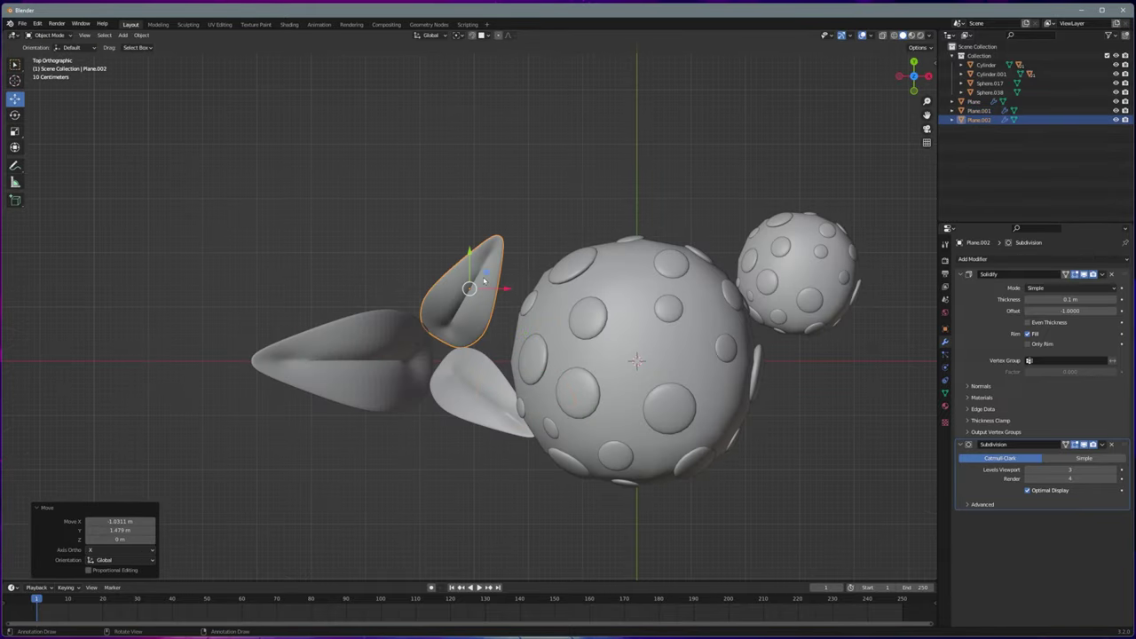
key(s)
click(468, 308)
key(g)
click(468, 308)
mouse_move(467, 311)
middle_down()
mouse_move(548, 350)
mouse_move(500, 366)
middle_up()
Step: Select the leaves and parent them together into one grass cluster
click(487, 351)
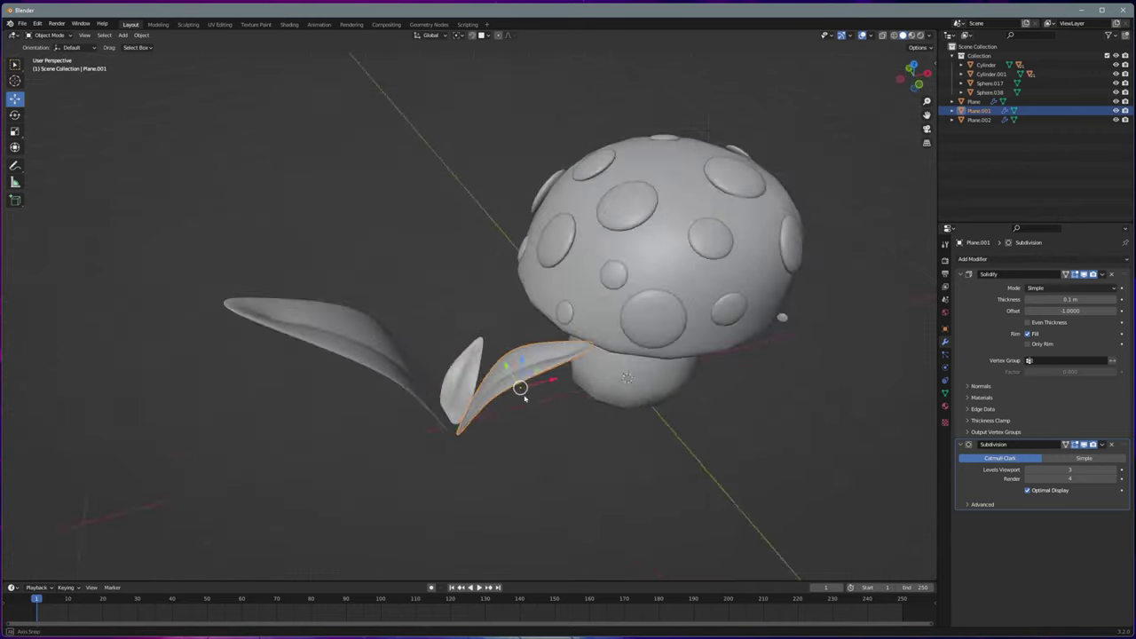
key(ctrl+z)
key(KP_7)
key(Escape)
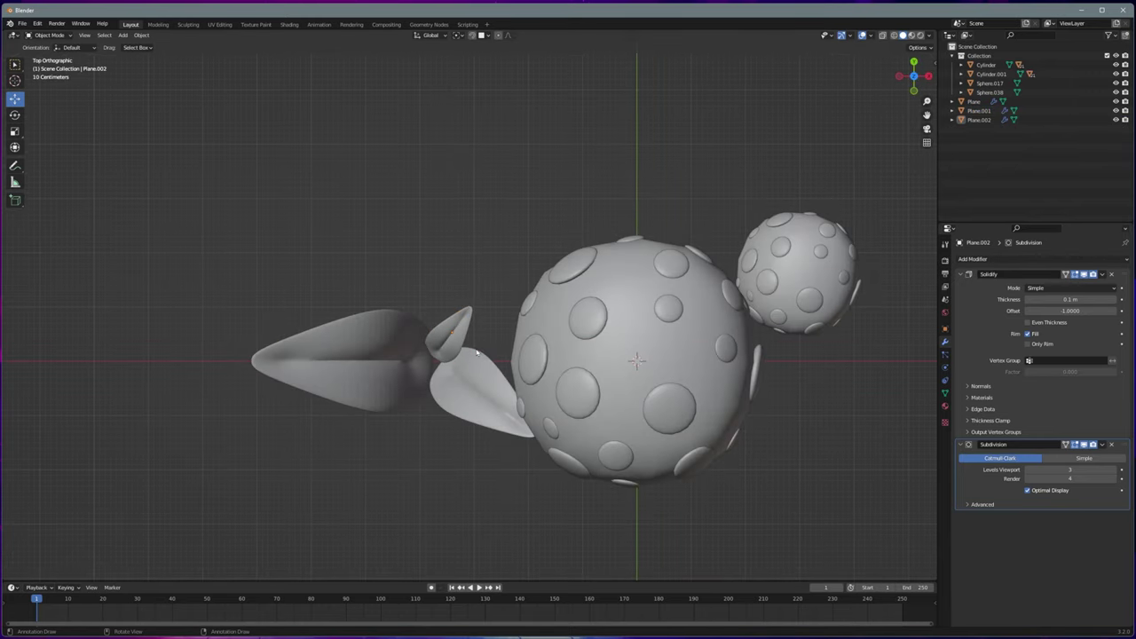
mouse_move(471, 324)
middle_down()
mouse_move(545, 316)
mouse_move(543, 287)
middle_up()
click(545, 317)
key(KP_1)
shift+click(537, 296)
click(537, 295)
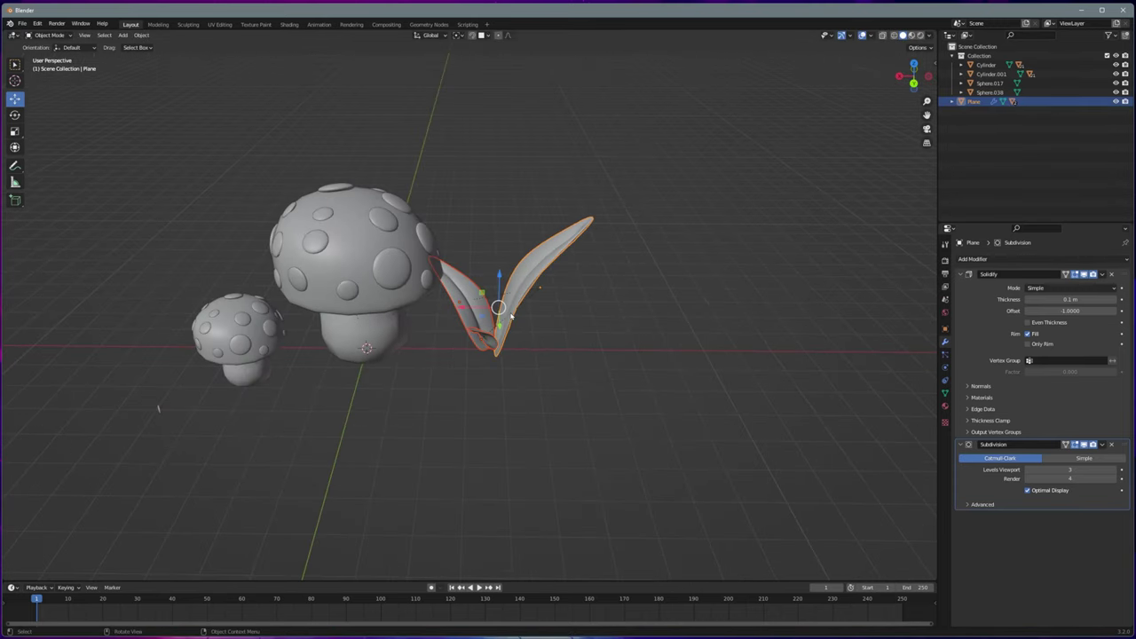
Step: Duplicate the cluster near the mushroom base and rotate the copy 165 degrees about Z
key(shift+d)
click(320, 386)
key(r)
key(z)
click(336, 384)
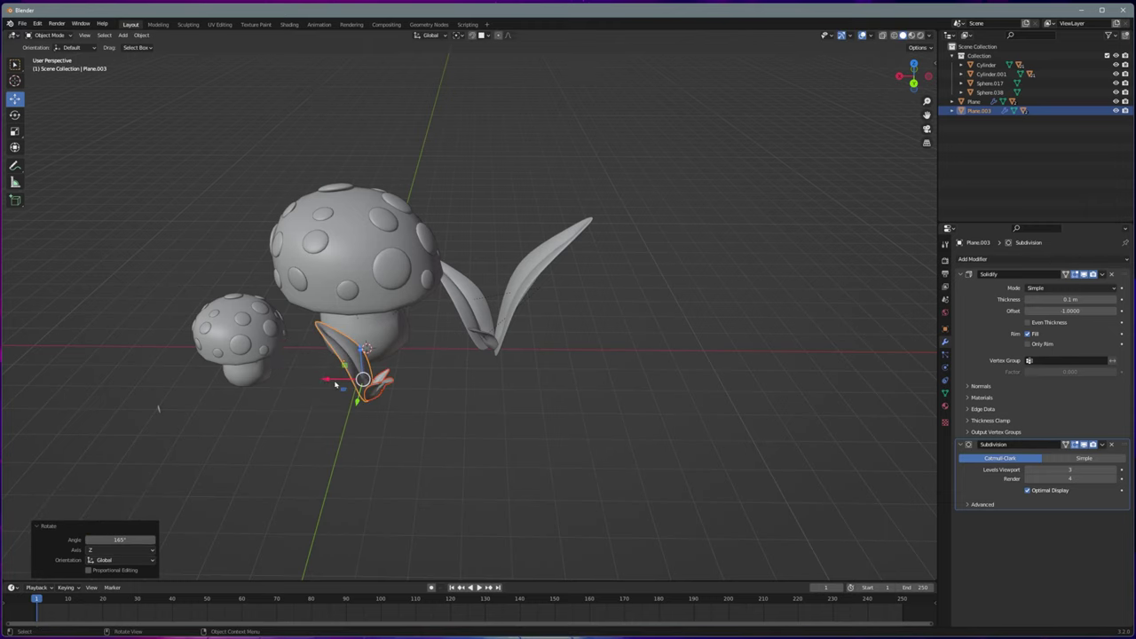
key(g)
key(x)
click(342, 382)
key(KP_7)
key(g)
key(y)
Step: Slide the small cluster along X beside the big mushroom, then add a camera
mouse_move(723, 349)
middle_down()
mouse_move(793, 413)
mouse_move(825, 381)
mouse_move(798, 390)
mouse_move(837, 373)
middle_up()
key(g)
key(x)
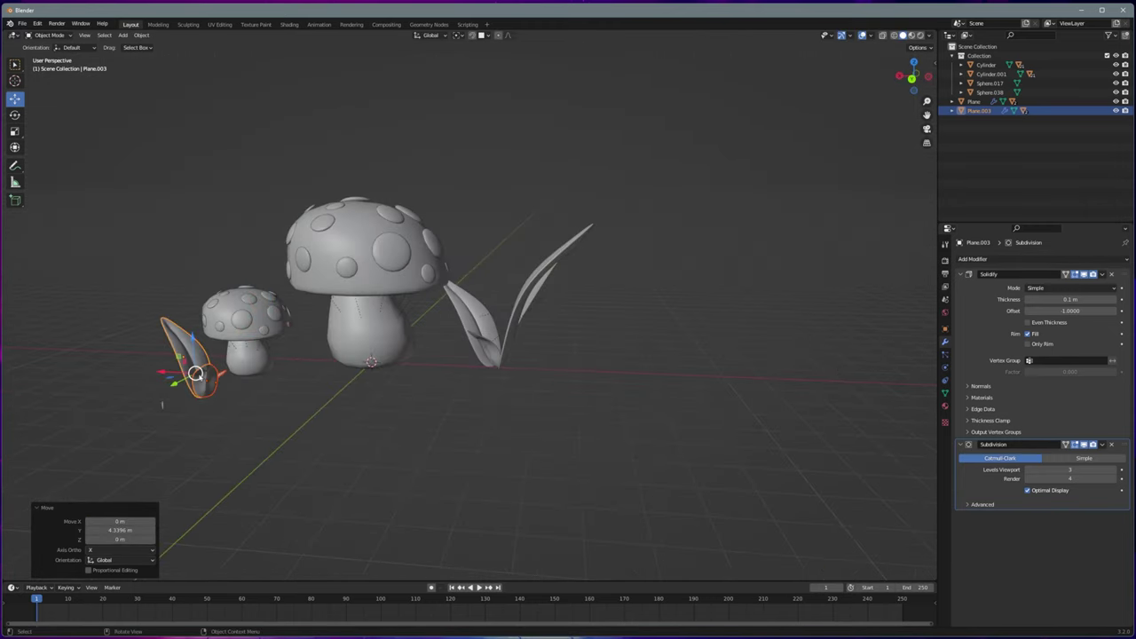
click(422, 373)
shift+middle_drag(422, 373, 556, 384)
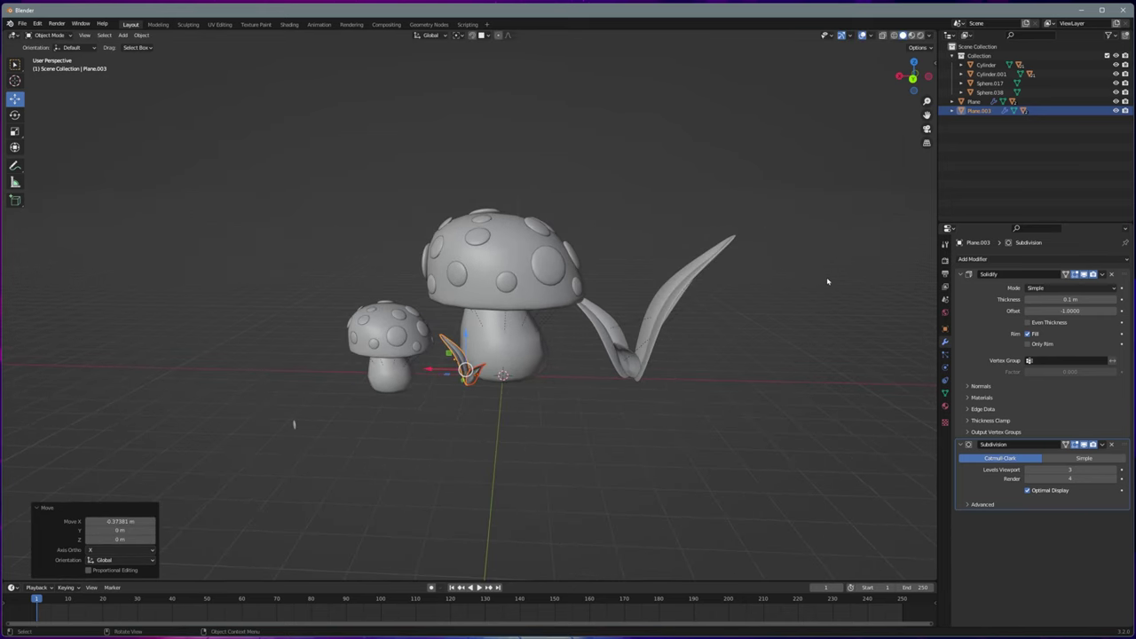
key(shift+a)
click(790, 405)
Step: Set the render resolution to a square 1080 px and align the camera to the current view
key(KP_0)
click(944, 272)
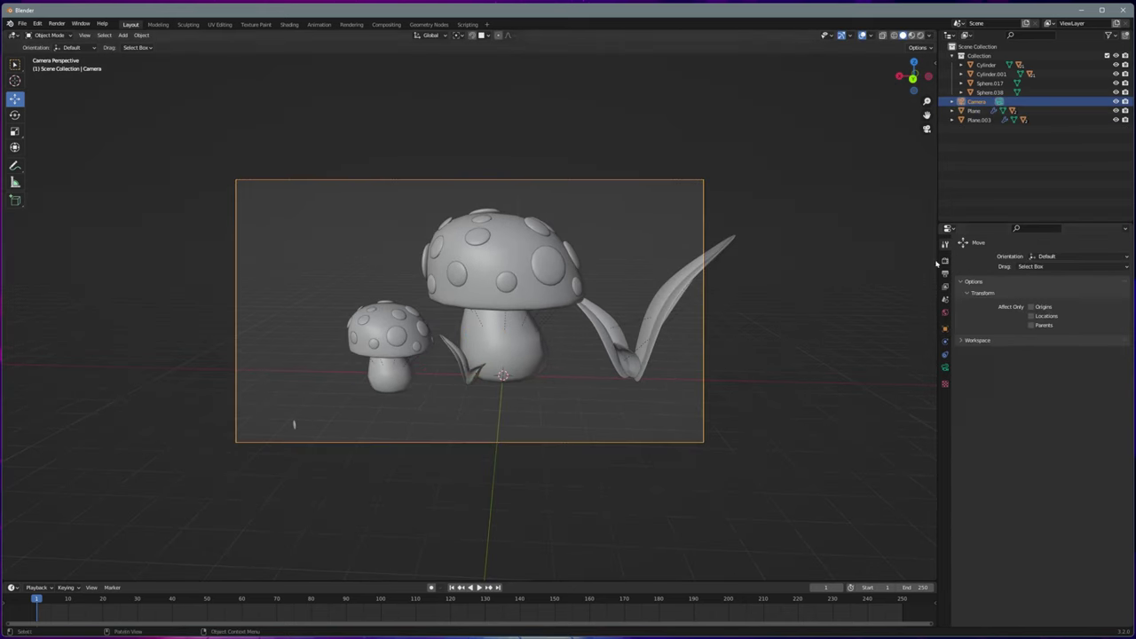
double_click(1076, 271)
text(1080)
key(Return)
key(g)
click(698, 289)
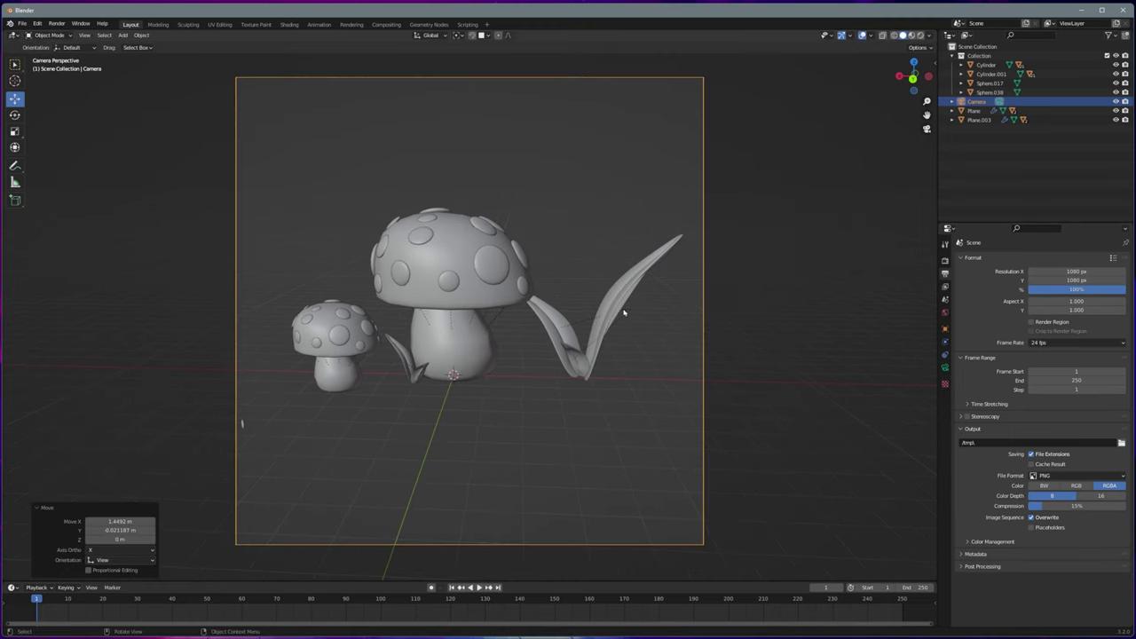
key(KP_0)
key(KP_0)
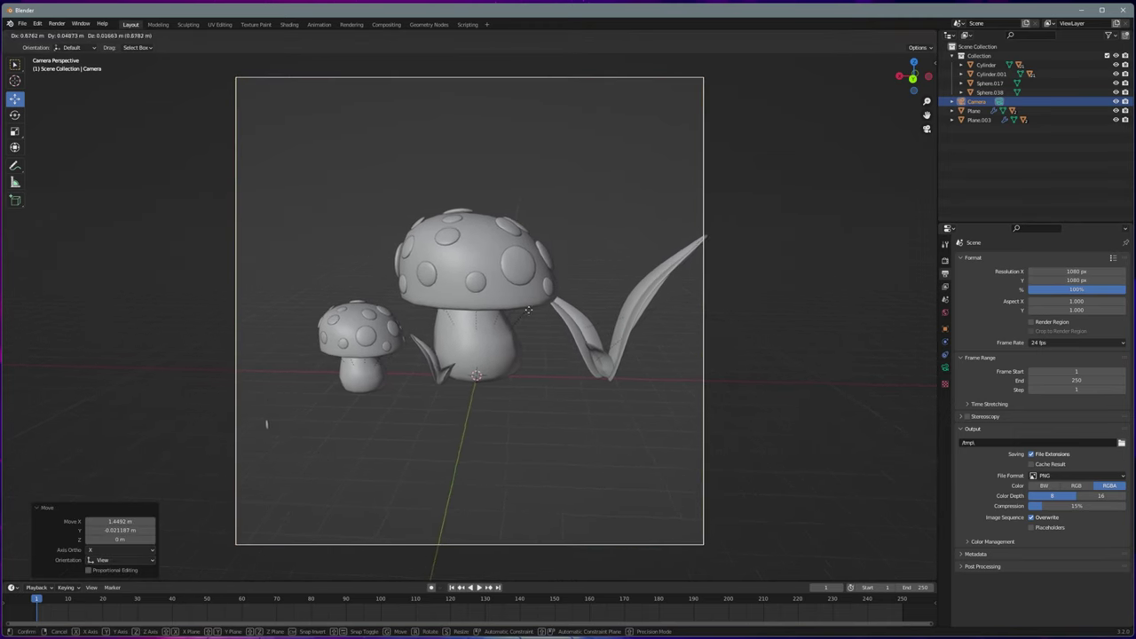
key(g)
click(527, 409)
Step: Add an icosphere rock raised along Z and a large scaled-up ground plane
key(shift+a)
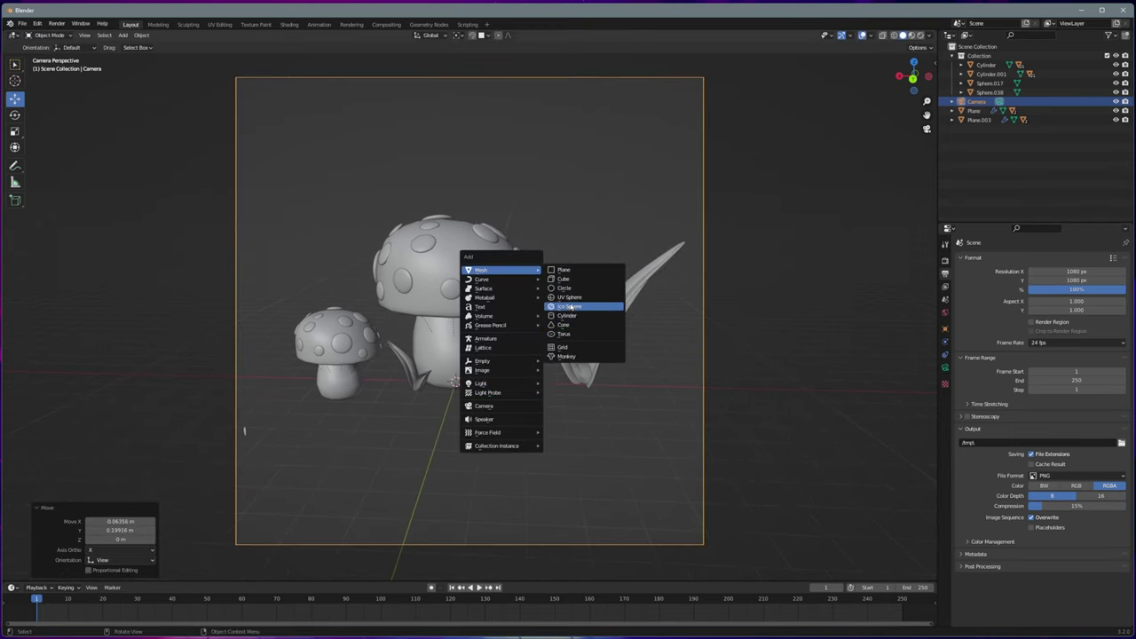
click(583, 307)
key(g)
key(z)
click(493, 391)
key(shift+a)
click(573, 392)
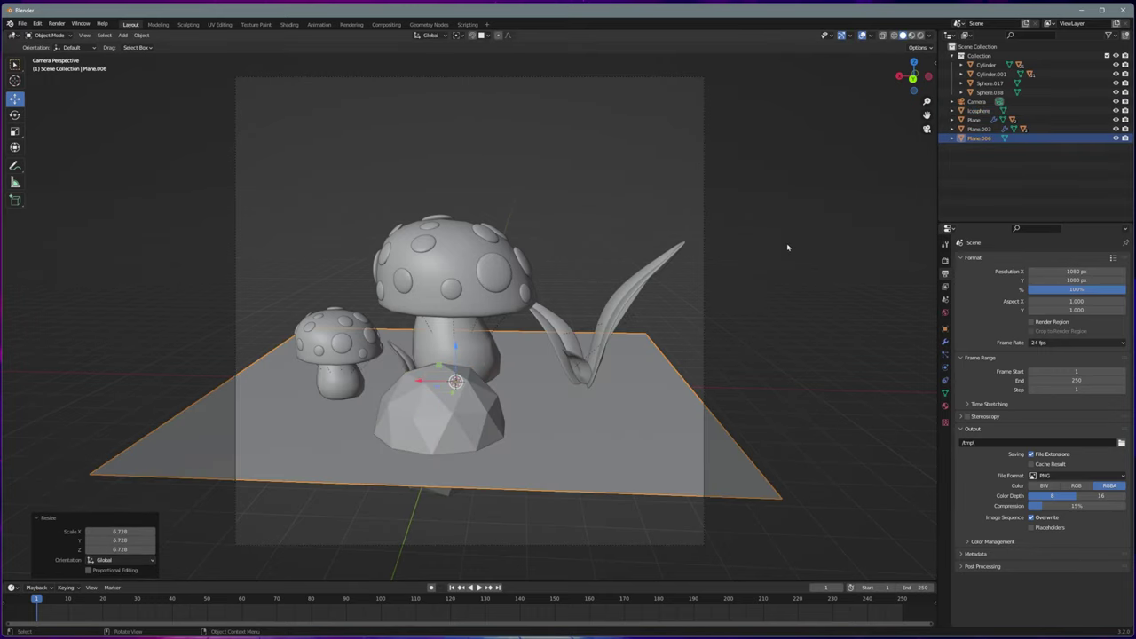
key(s)
click(647, 330)
key(KP_0)
key(KP_0)
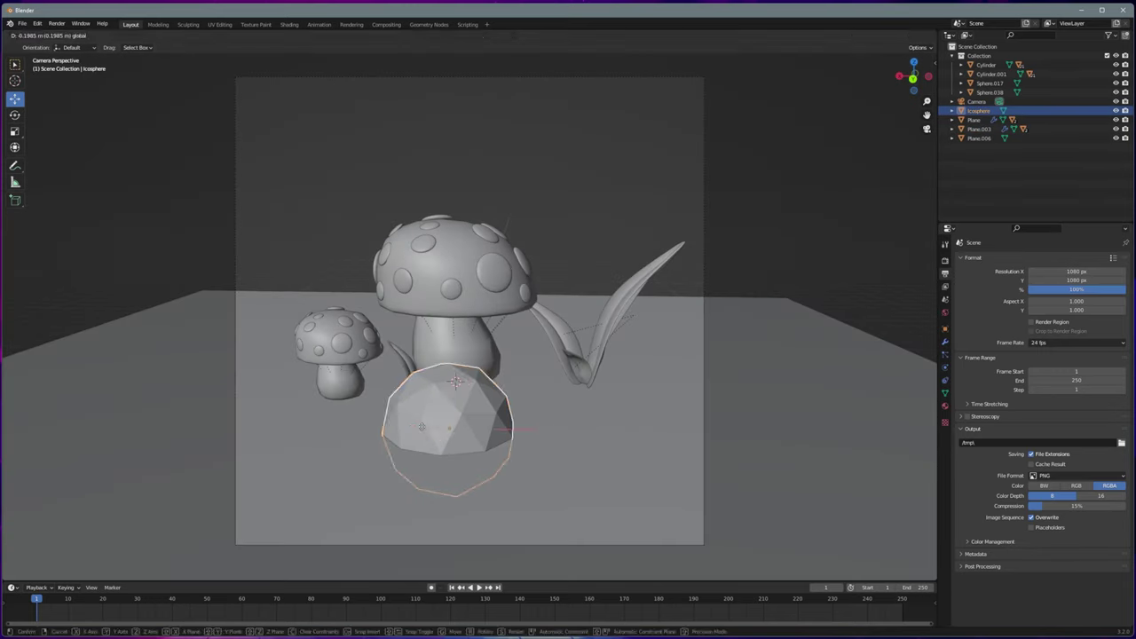
Step: Flatten the icosphere rock, place two linked copies beside it, and enter Edit Mode on the ground
key(g)
key(y)
click(533, 417)
key(s)
key(z)
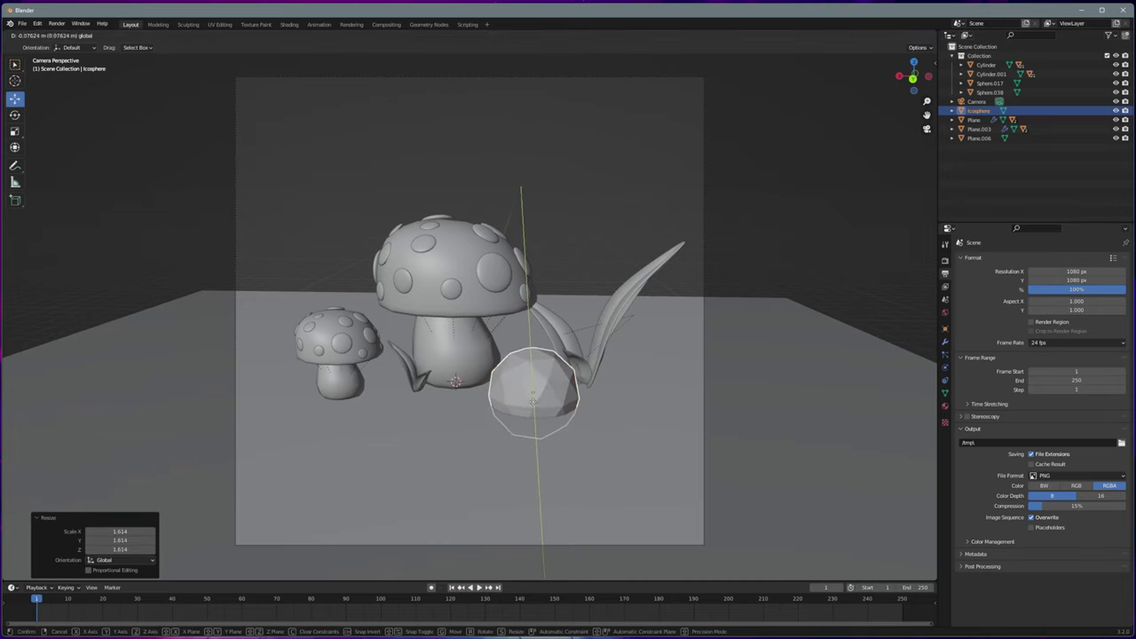
click(532, 395)
key(alt+d)
click(595, 414)
key(alt+d)
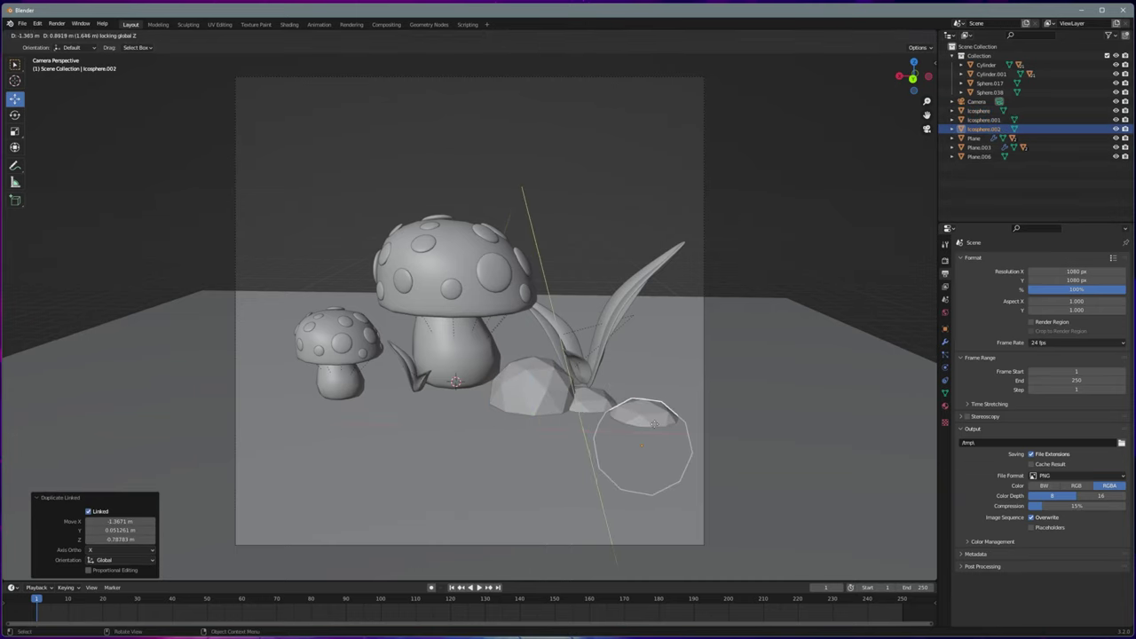
key(g)
key(x)
click(578, 444)
click(654, 436)
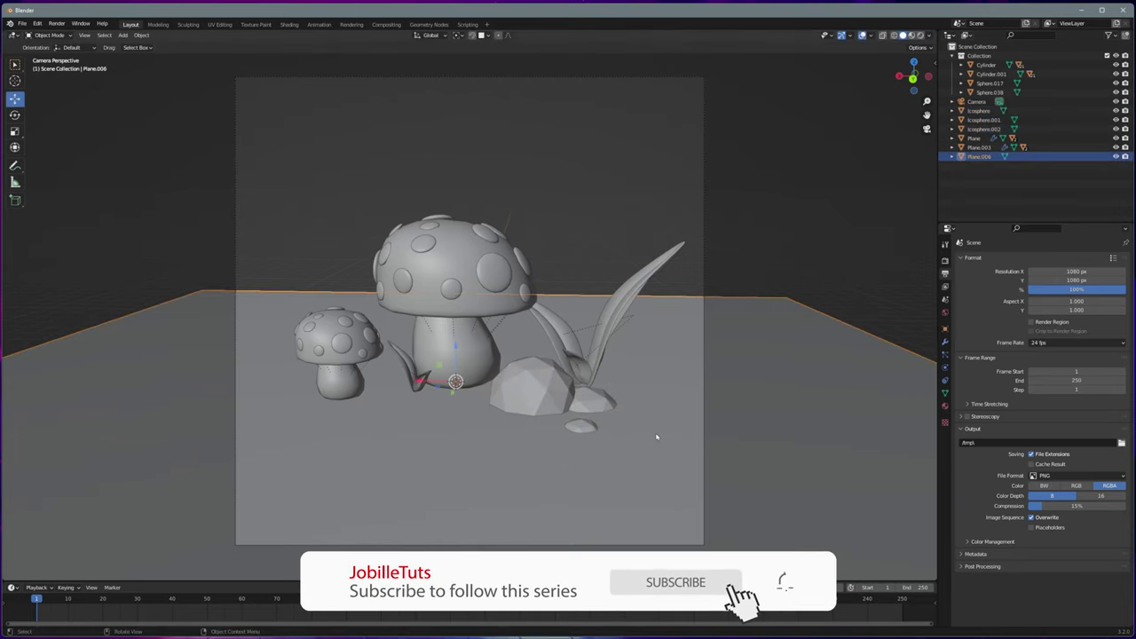
key(Tab)
Step: Extrude the ground's back edge up into a wall and bevel the corner with 39 segments
key(e)
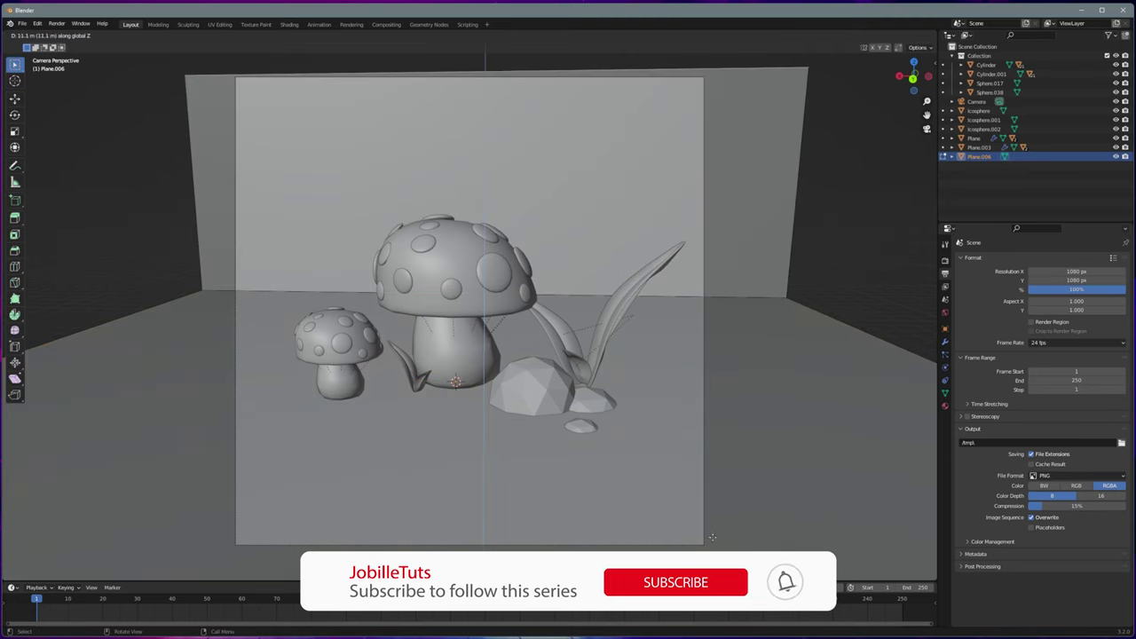
click(640, 153)
scroll(641, 153, down, 2)
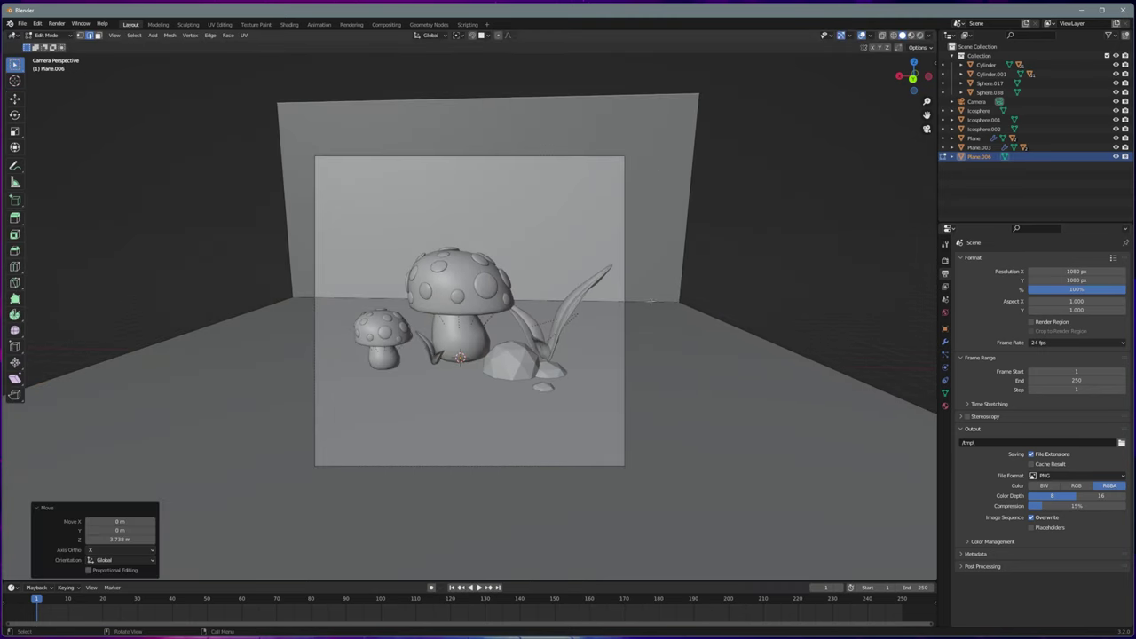
right_click(649, 303)
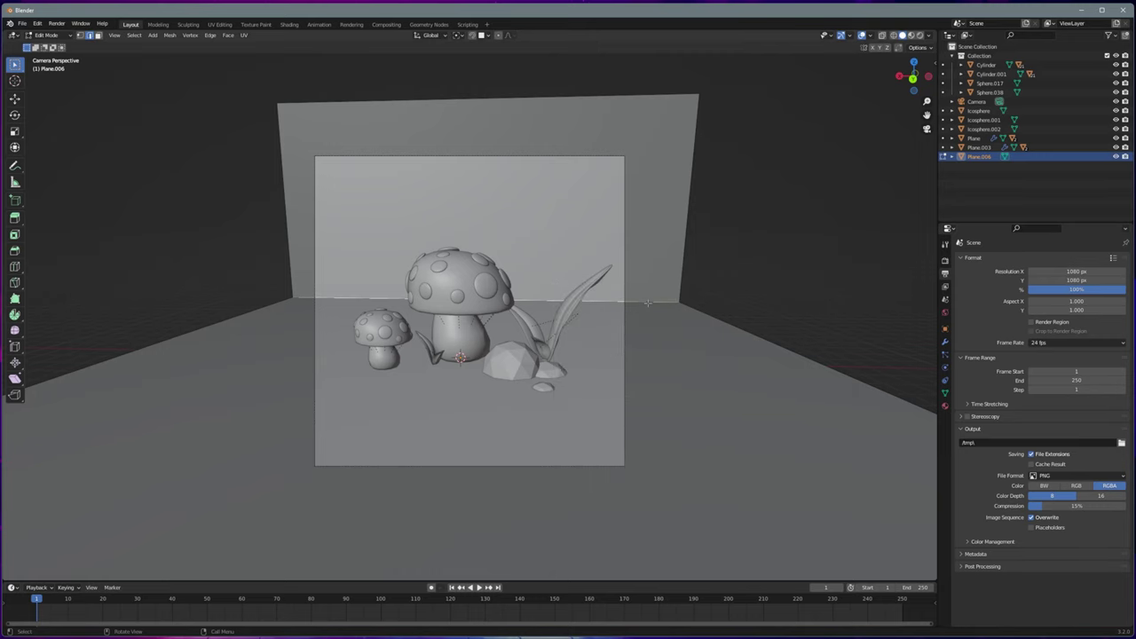
key(ctrl+b)
click(740, 213)
scroll(740, 213, up, 2)
drag(120, 440, 142, 441)
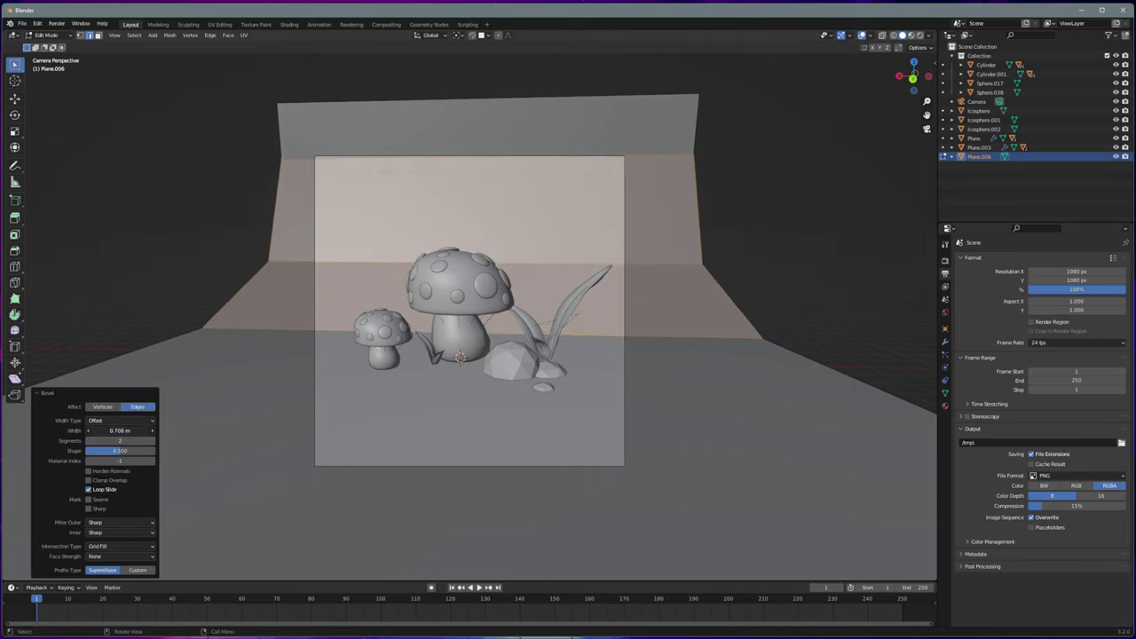
Step: Shade the curved backdrop smooth in Object Mode
key(Tab)
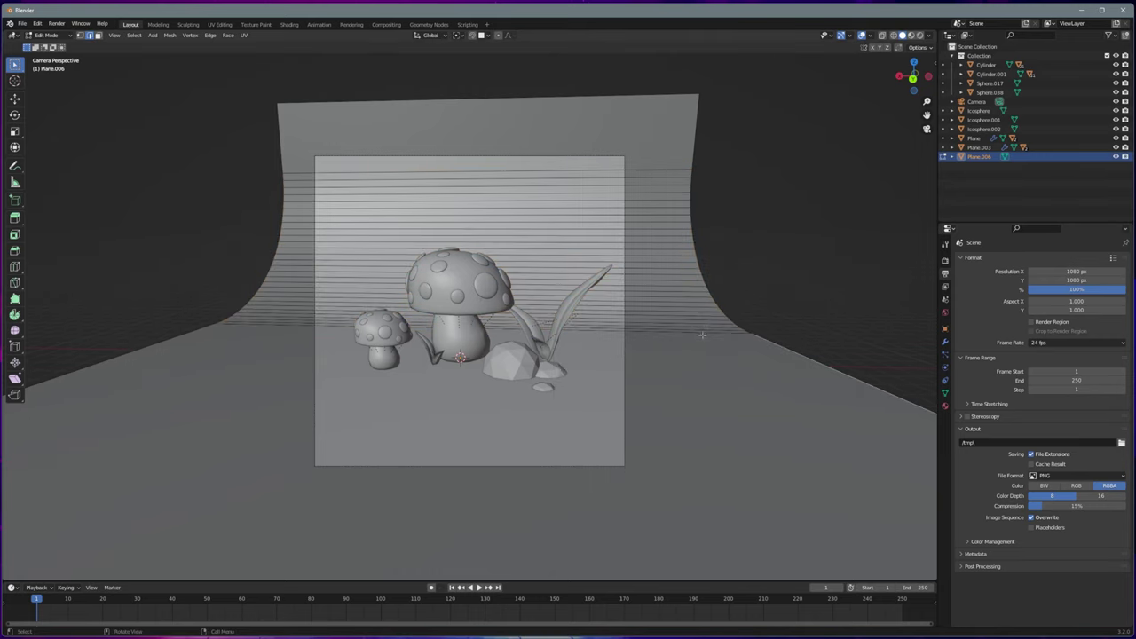
right_click(703, 336)
click(738, 371)
Step: Make both mushroom caps red with roughness 0.97, and split the viewport side by side
click(457, 280)
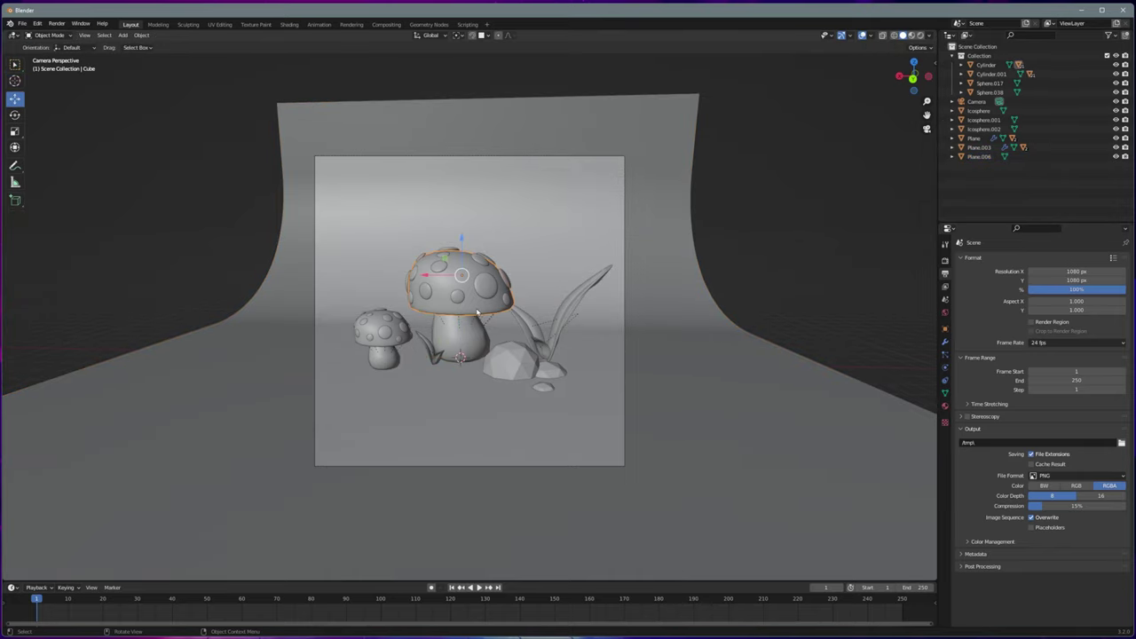
shift+click(382, 327)
click(944, 405)
click(1060, 476)
click(1101, 376)
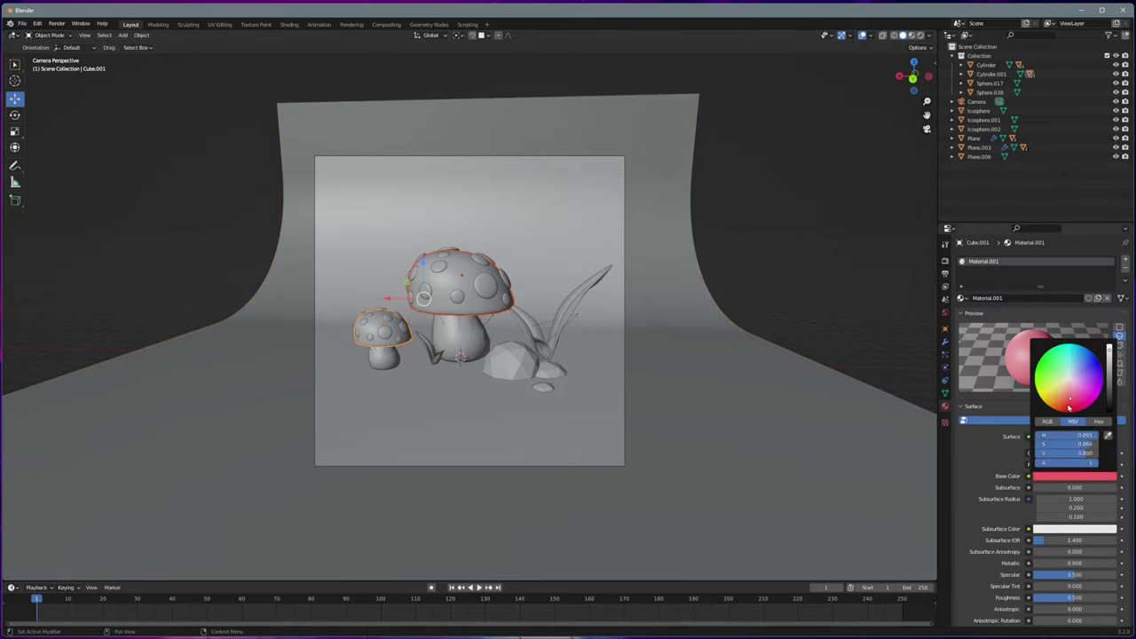
drag(1070, 598, 1114, 599)
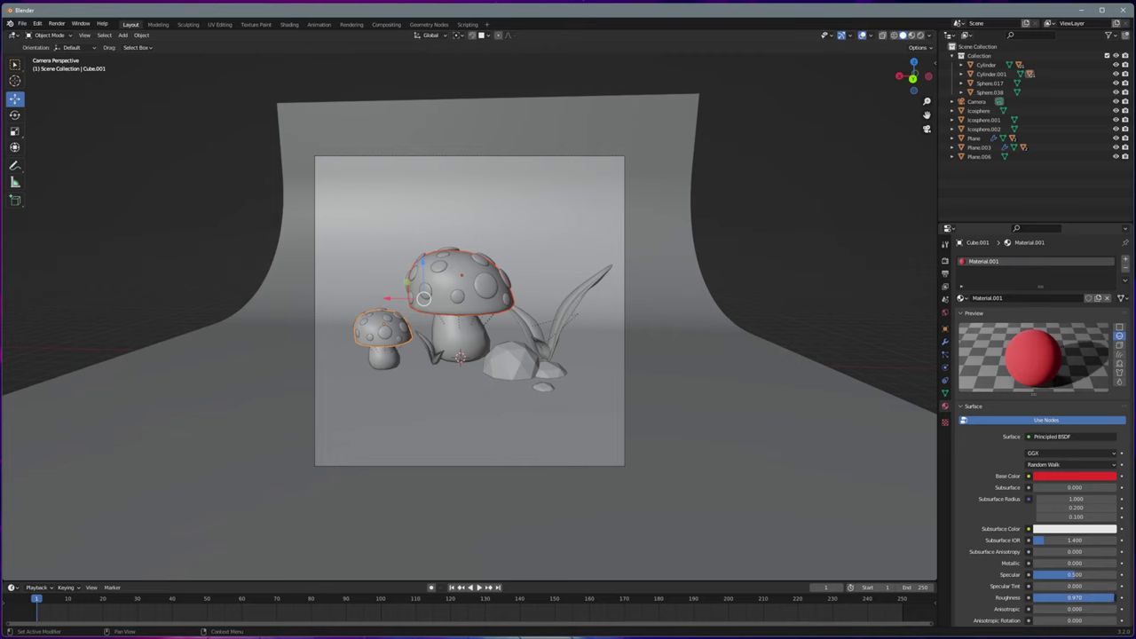
click(498, 325)
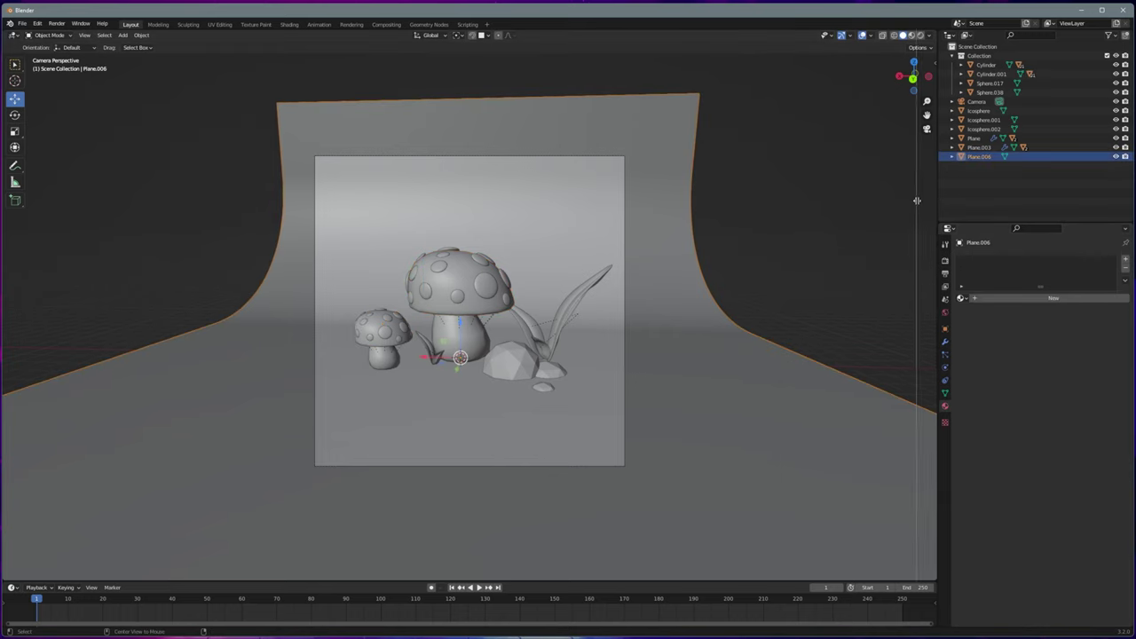
drag(934, 36, 383, 293)
Step: Add a point light raised overhead with 20000 W power
key(shift+a)
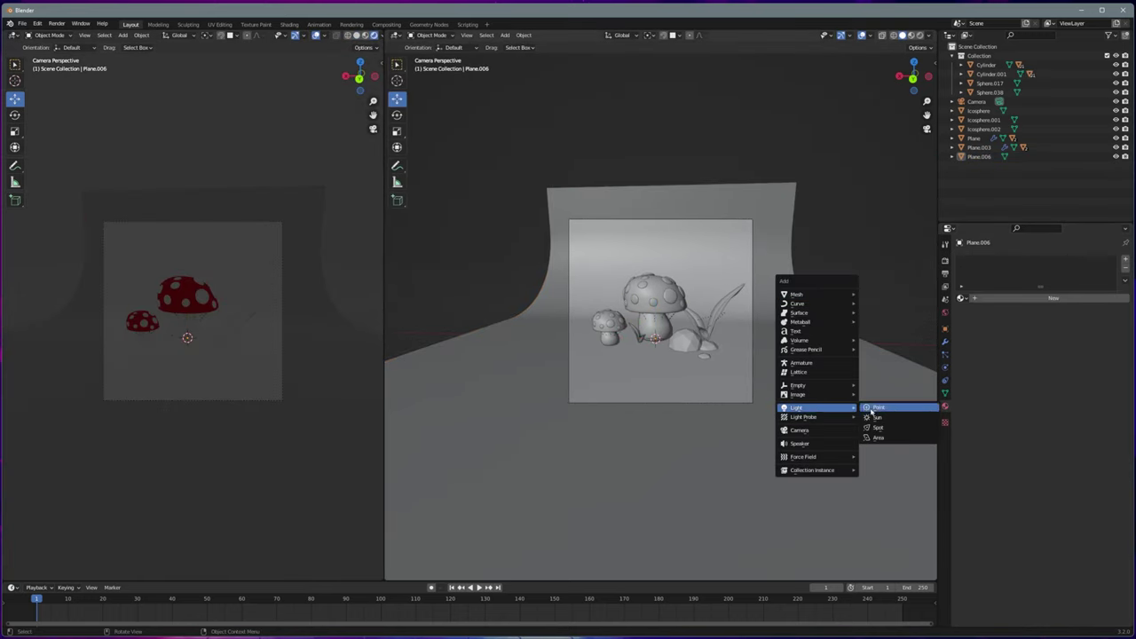
click(874, 405)
key(g)
key(z)
key(KP_7)
double_click(1063, 322)
key(Return)
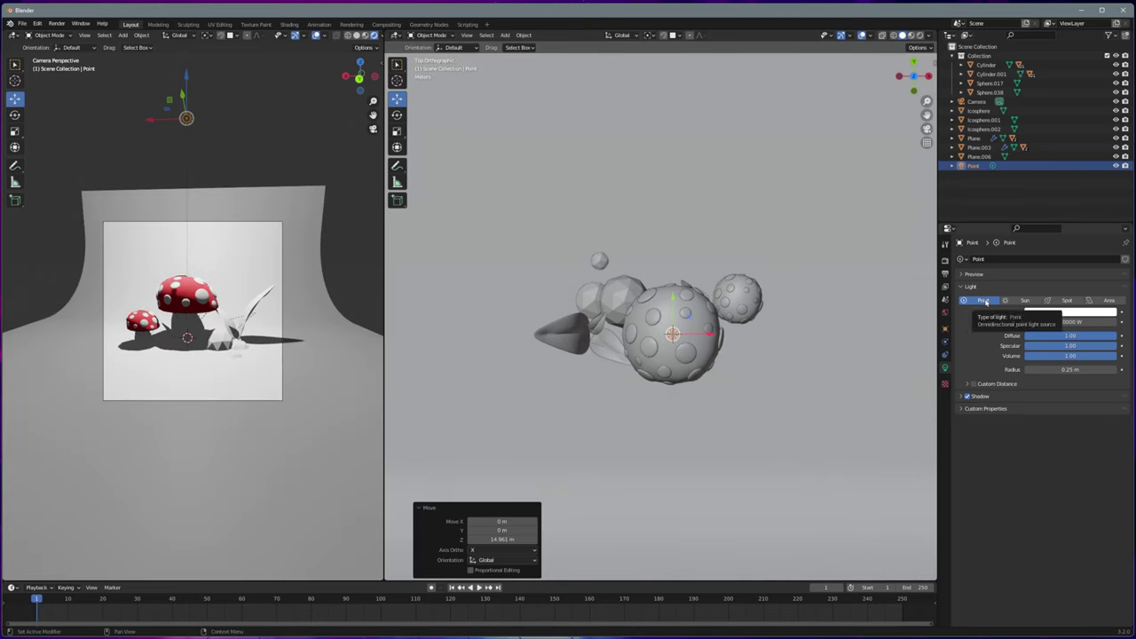
key(KP_0)
Step: Select the rocks, then give the leaves a green base colour
click(979, 110)
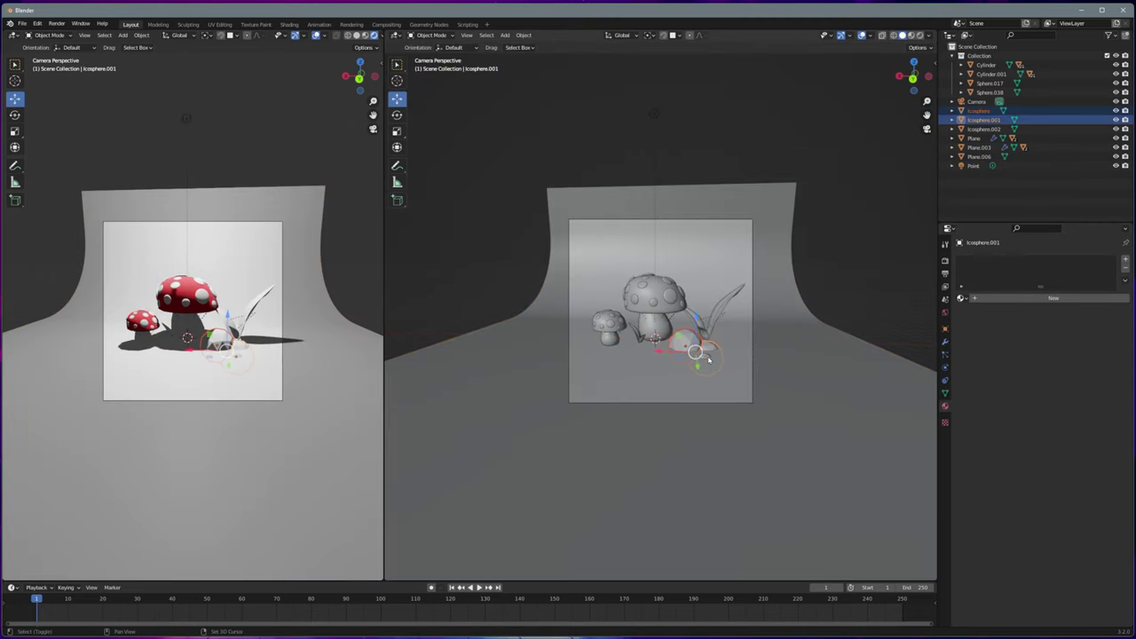
shift+click(983, 129)
click(945, 405)
click(1072, 475)
click(974, 138)
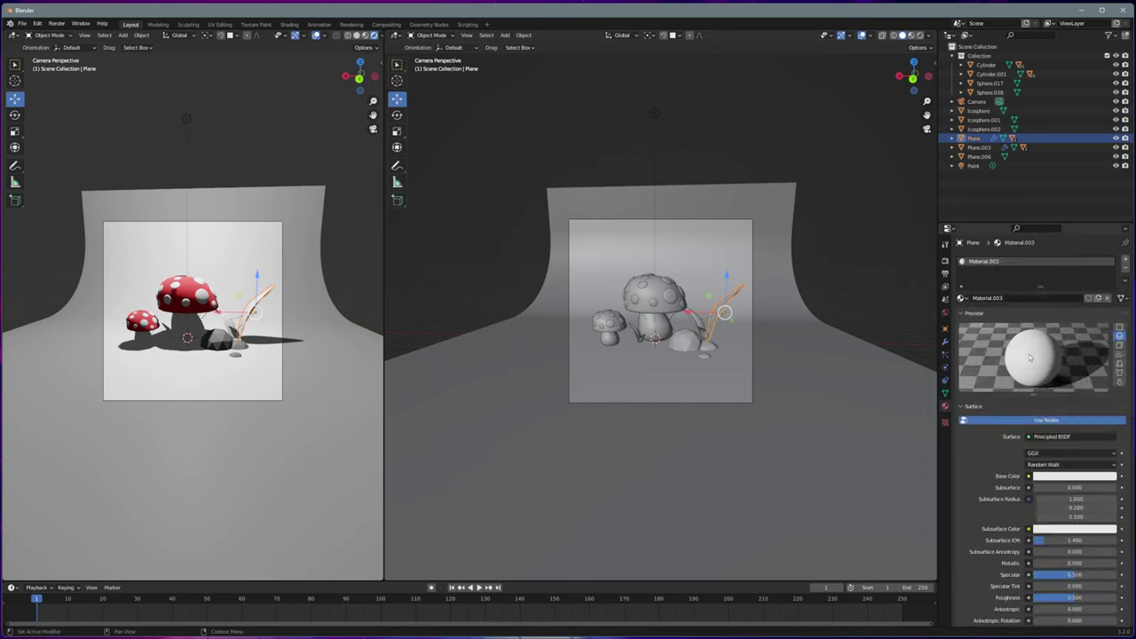
click(1074, 476)
click(1056, 391)
Step: Make the rock dark grey with roughness 1
click(979, 110)
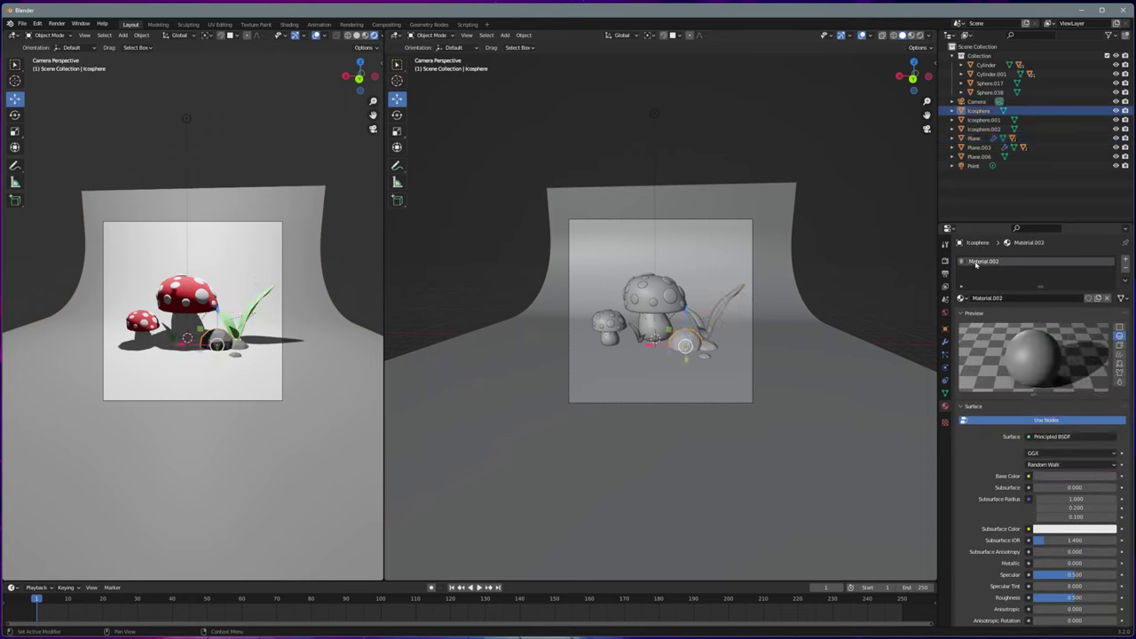
click(1074, 528)
drag(1115, 399, 1115, 426)
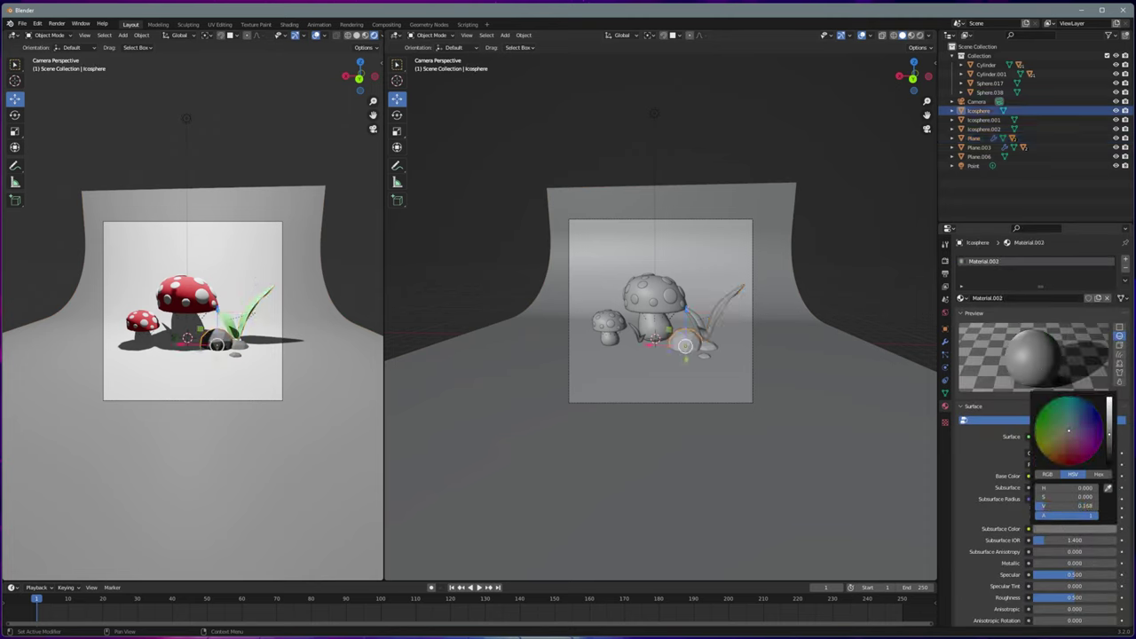
drag(1074, 597, 1120, 597)
Step: Give both mushroom stems a pale tan base colour
click(979, 156)
click(992, 74)
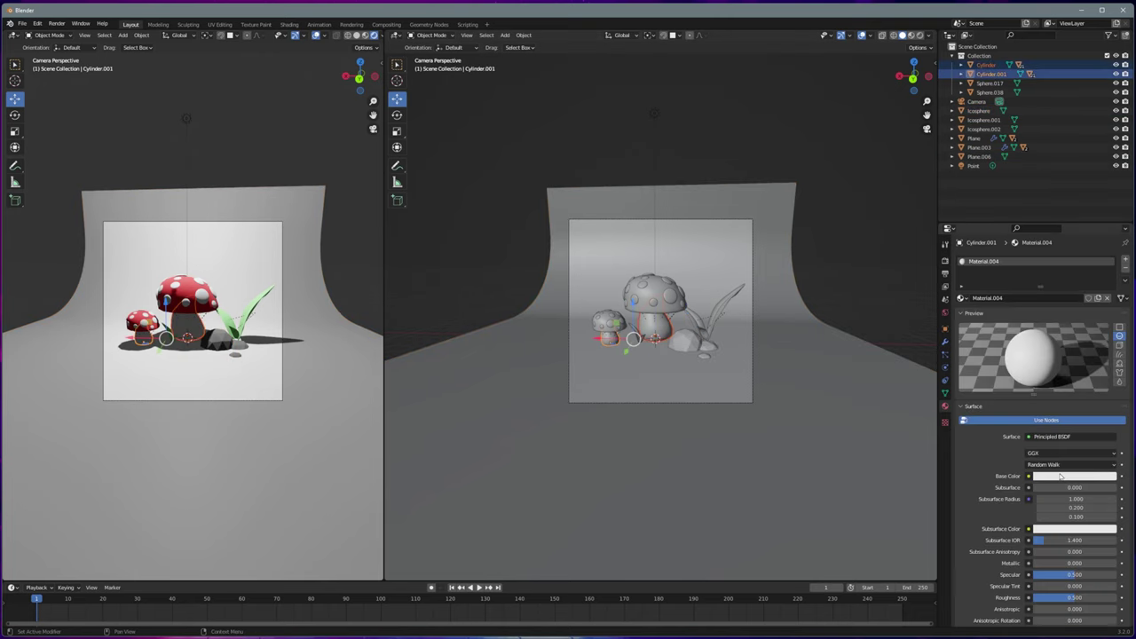
click(1074, 476)
click(1059, 391)
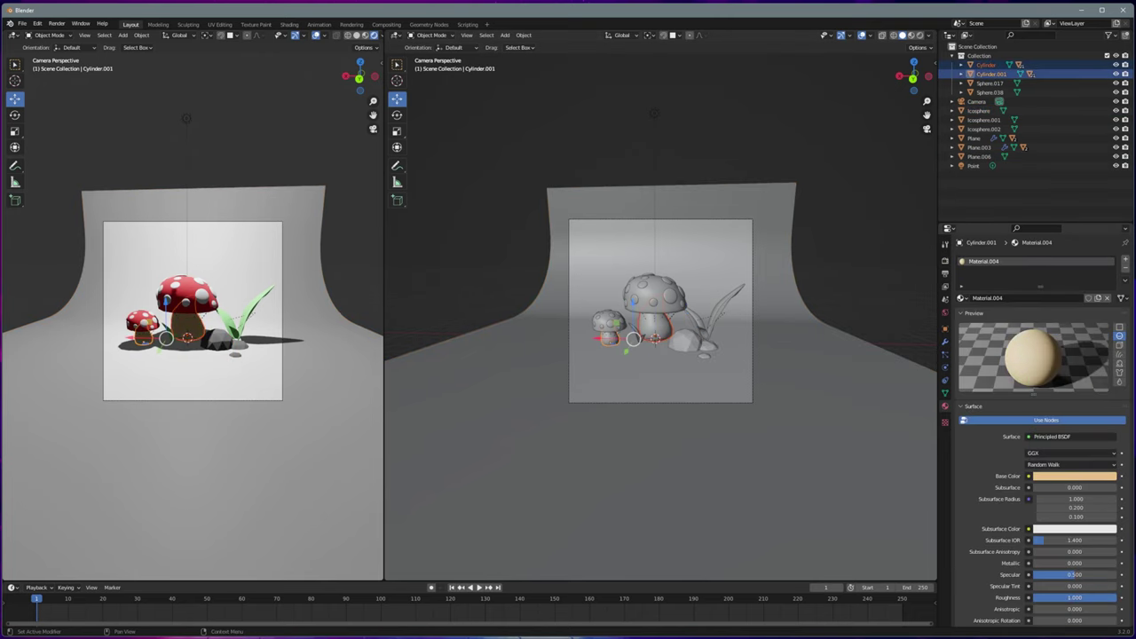
click(979, 156)
click(945, 261)
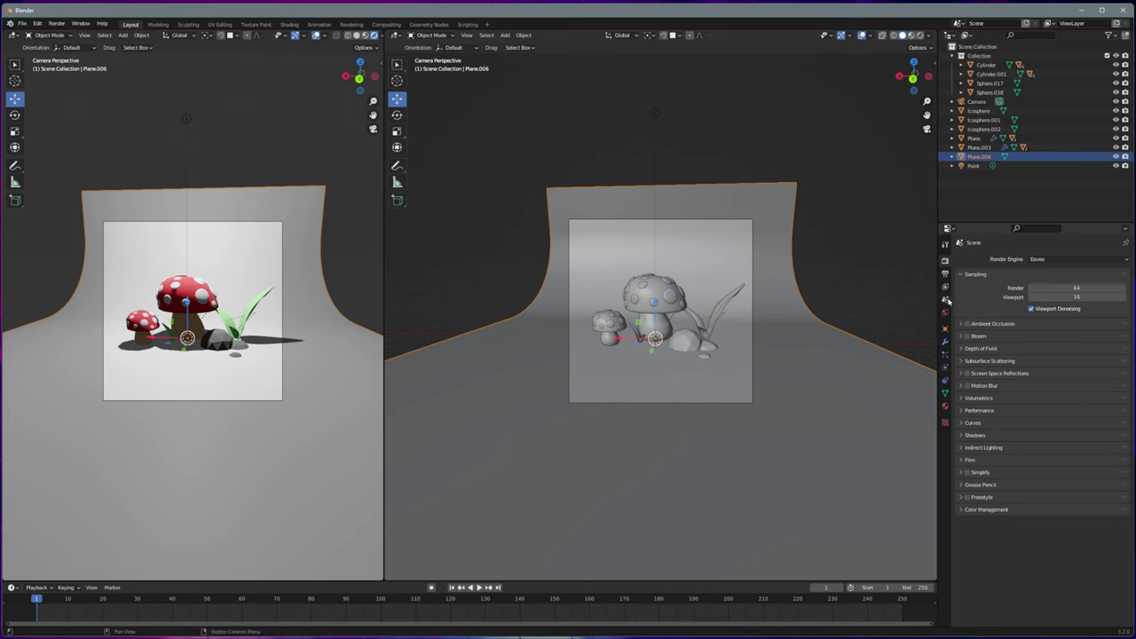
Step: Set 1000 render and 500 viewport samples and switch the render engine to Cycles
double_click(1076, 288)
text(1000)
key(Return)
double_click(1079, 298)
text(500)
key(Return)
click(1052, 258)
click(1043, 289)
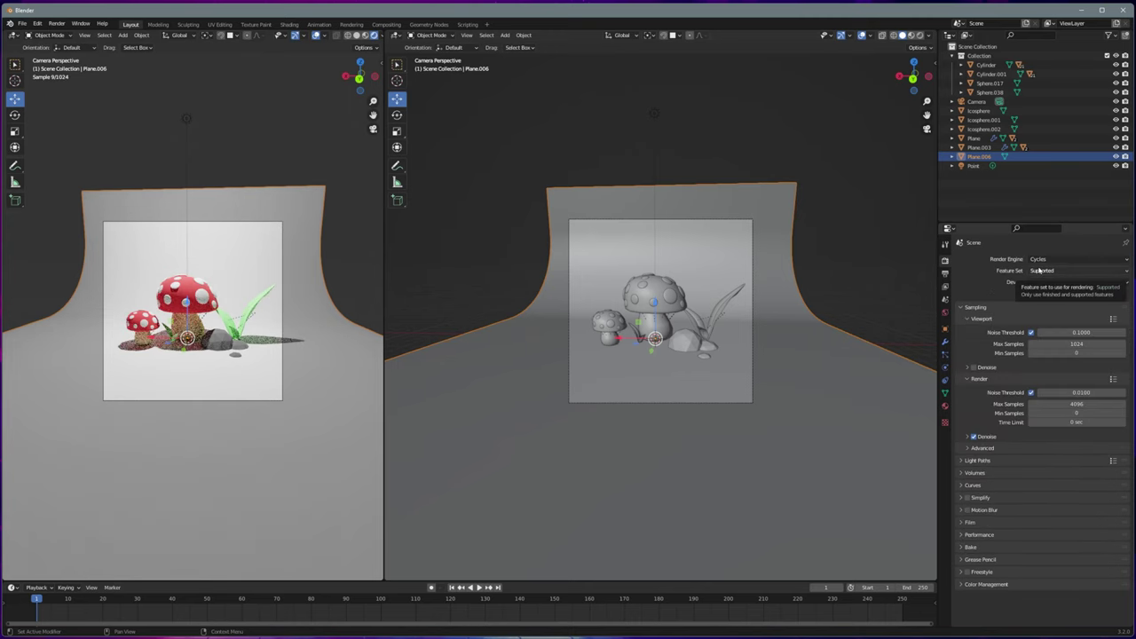
scroll(299, 334, up, 3)
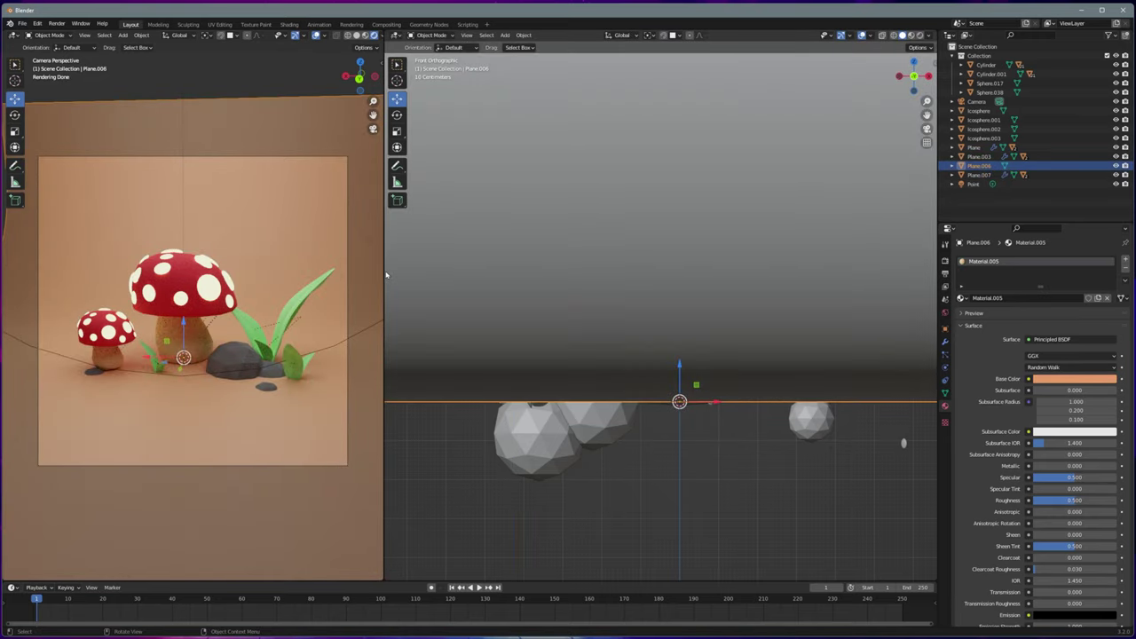
Step: Drag the viewport divider right so the rendered camera view fills most of the window
drag(384, 275, 958, 282)
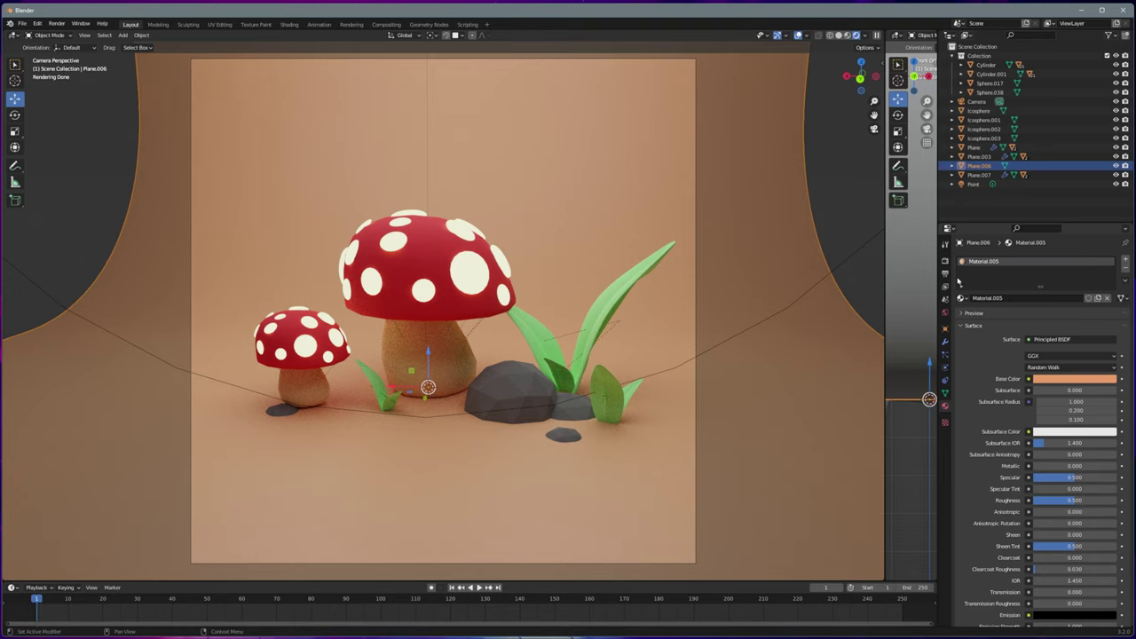